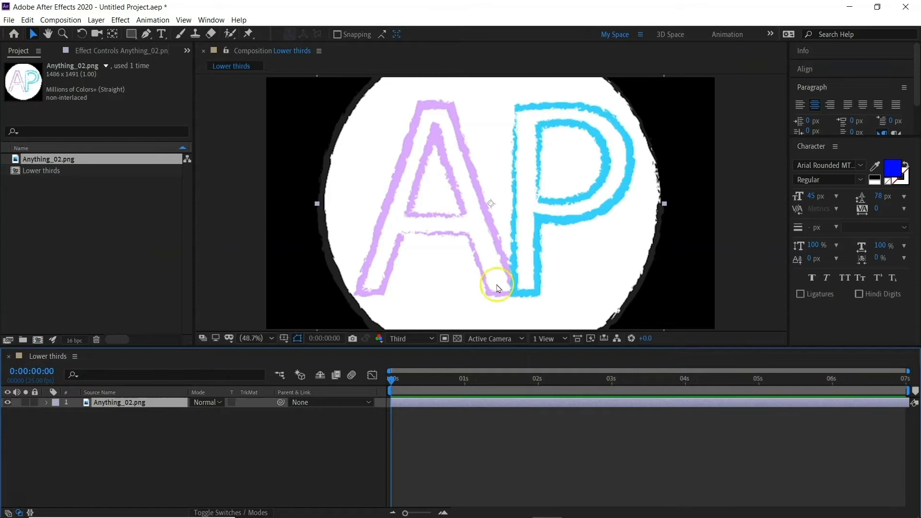
Scale the Anything_02.png logo layer to 9% and place it in the lower-left corner of the composition
key(s)
drag(226, 415, 184, 421)
drag(496, 212, 295, 307)
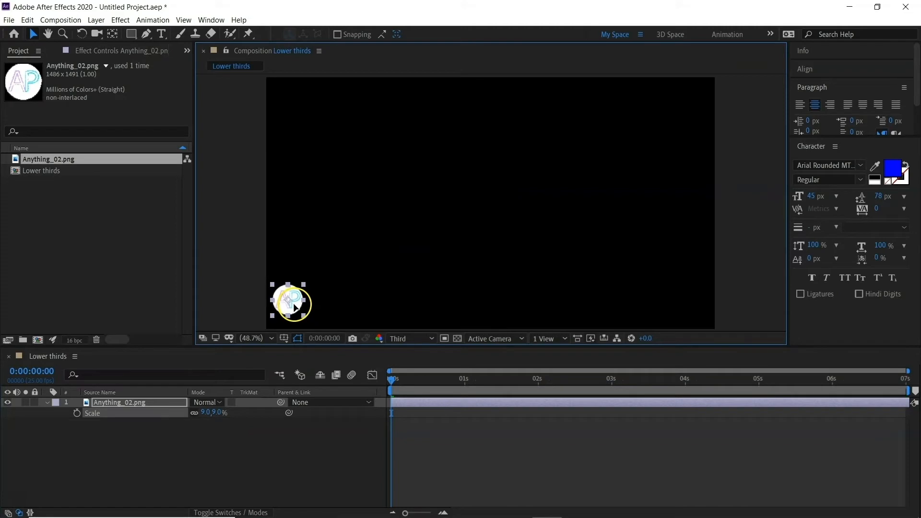
click(213, 435)
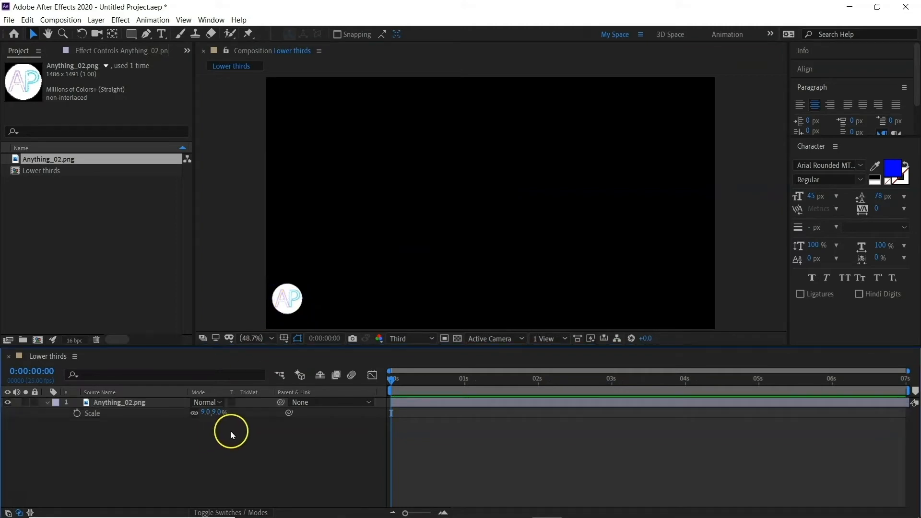
Set the current time to 0:00:03:00 and collapse the logo layer's scale property
drag(392, 377, 612, 392)
key(s)
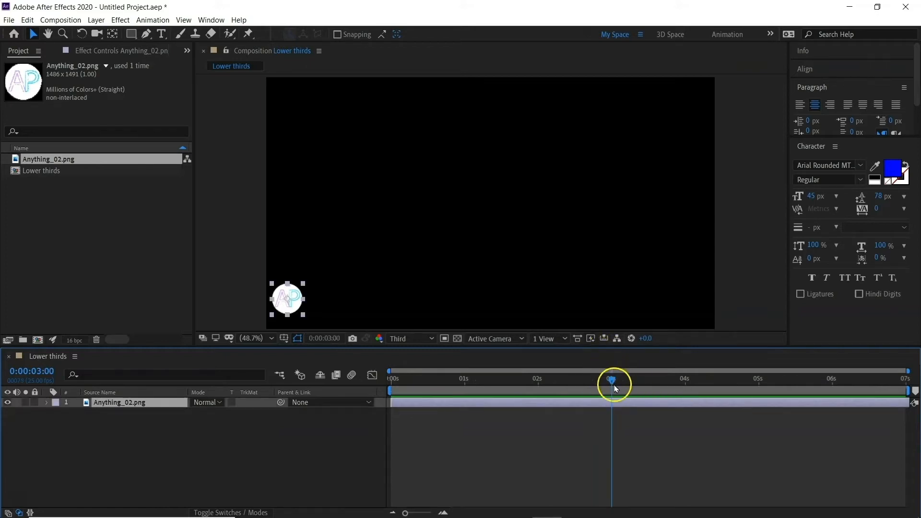
click(229, 451)
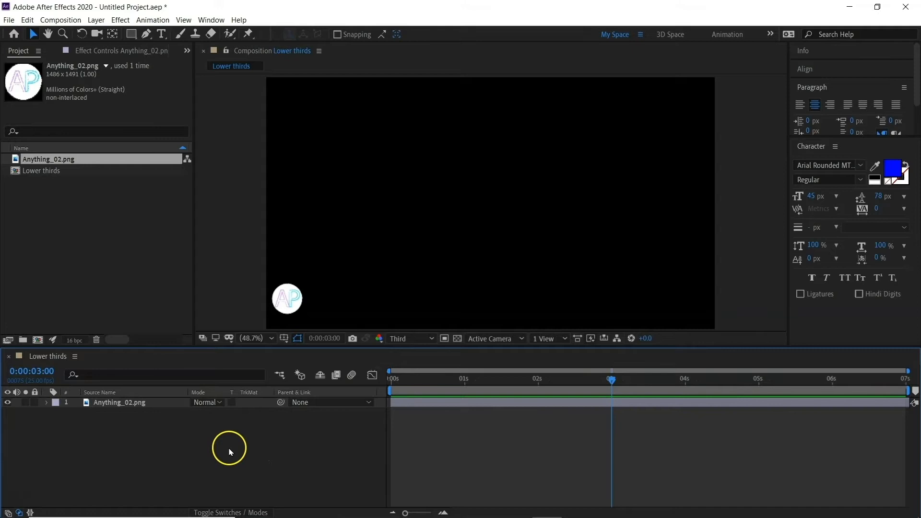
Draw a white rounded rectangle bar extending rightward from the logo and place its layer beneath the logo layer
click(134, 36)
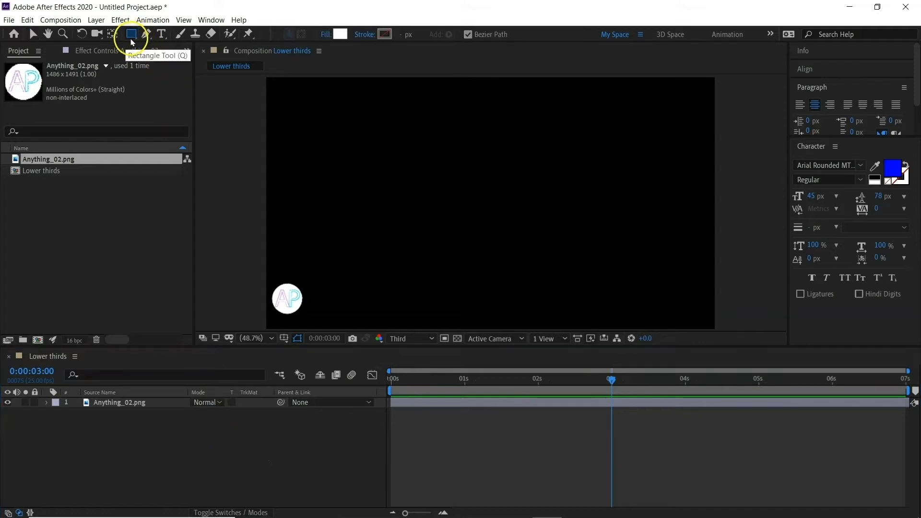
click(134, 36)
click(176, 47)
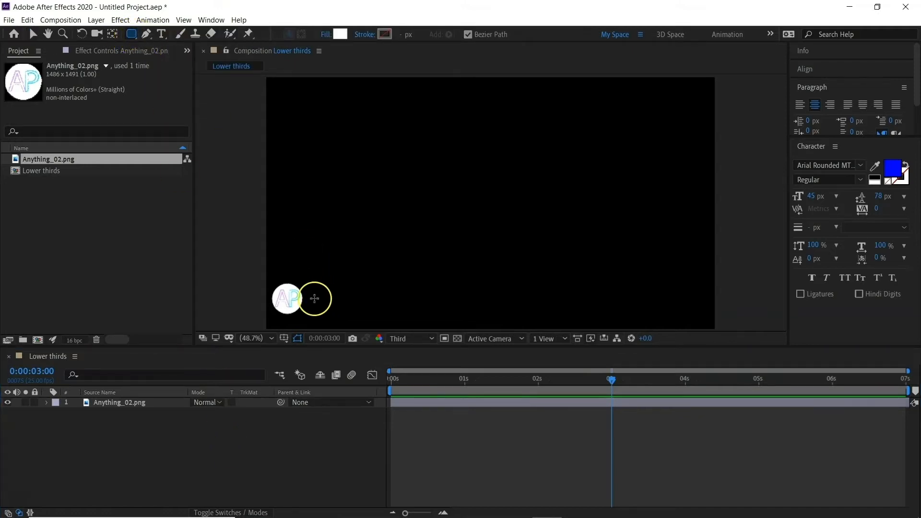
drag(292, 290, 410, 307)
click(162, 465)
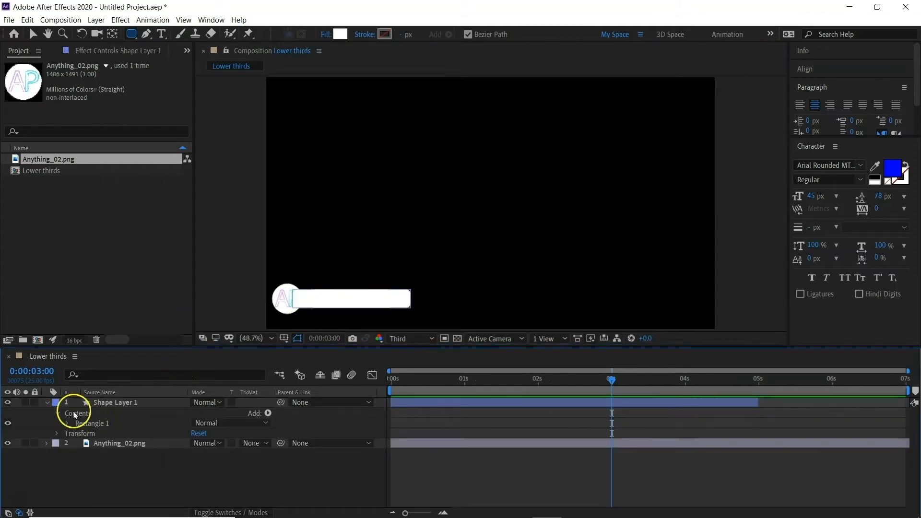
click(45, 403)
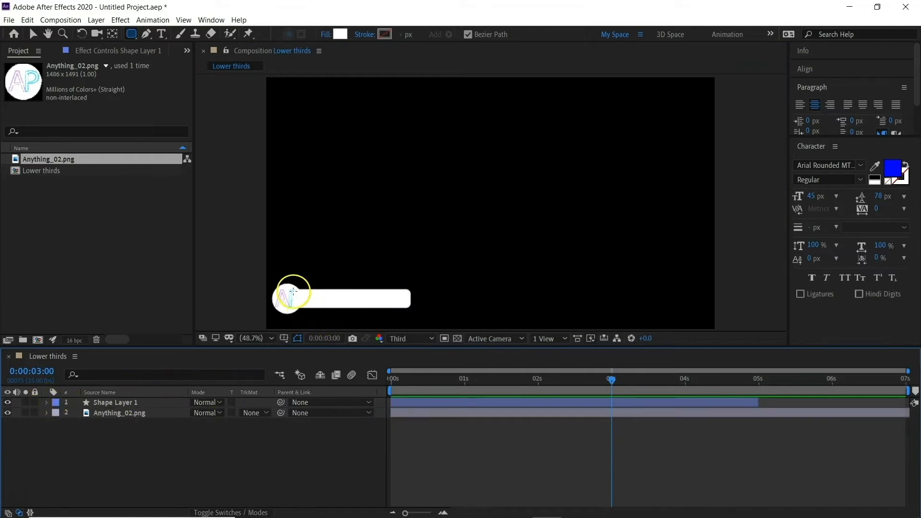
drag(129, 403, 134, 422)
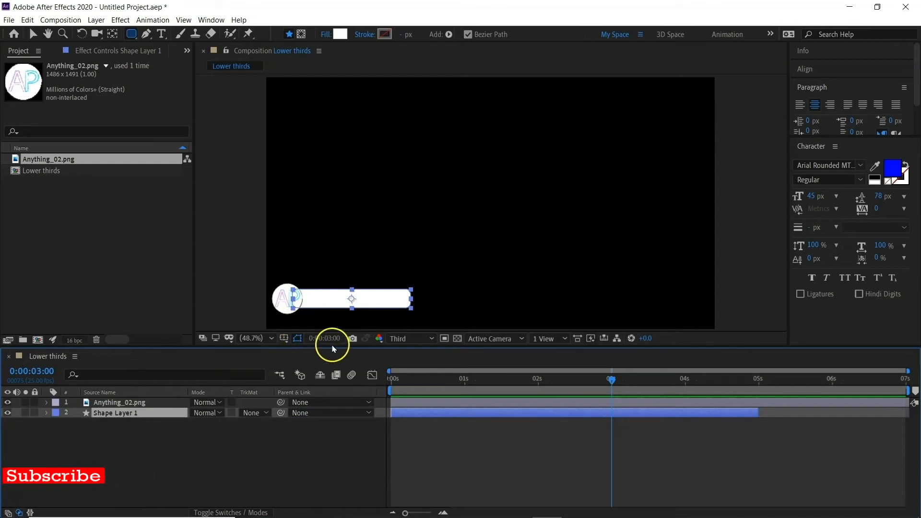
click(156, 428)
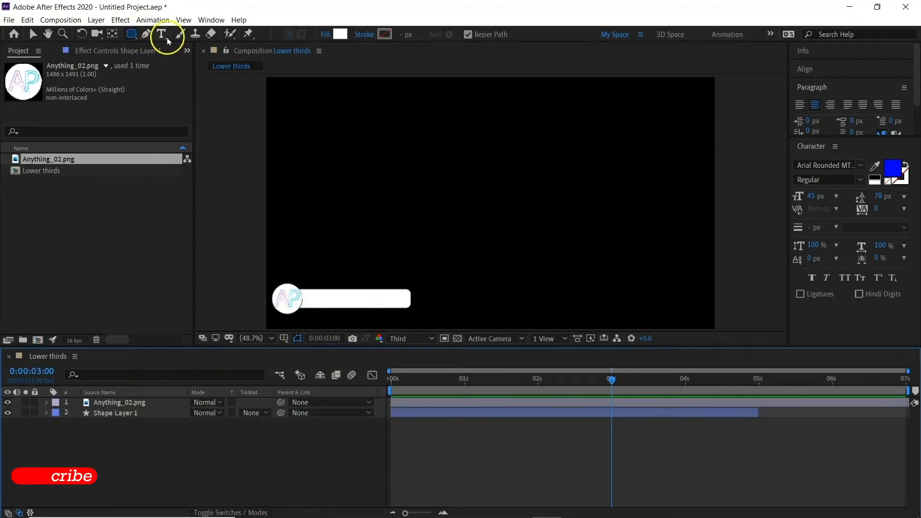
Add the text "Anything Pixels" in blue over the white bar
click(163, 35)
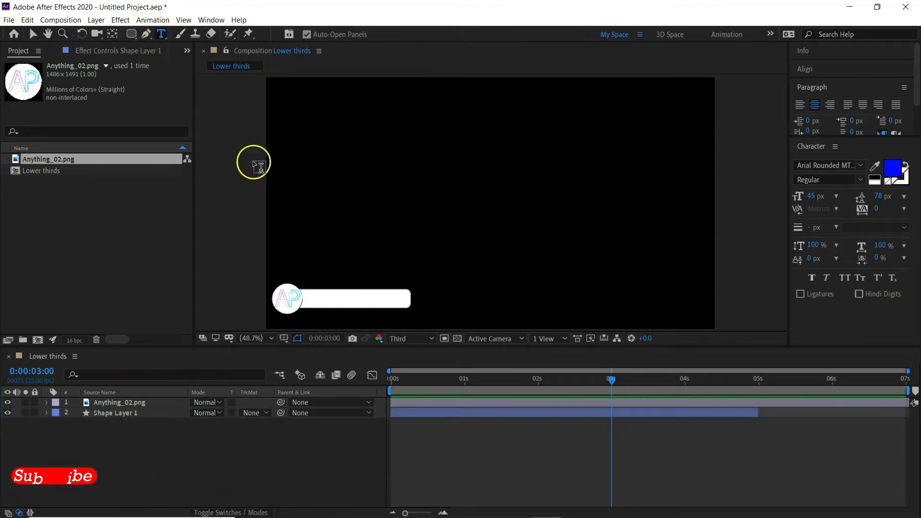
click(363, 298)
text(An)
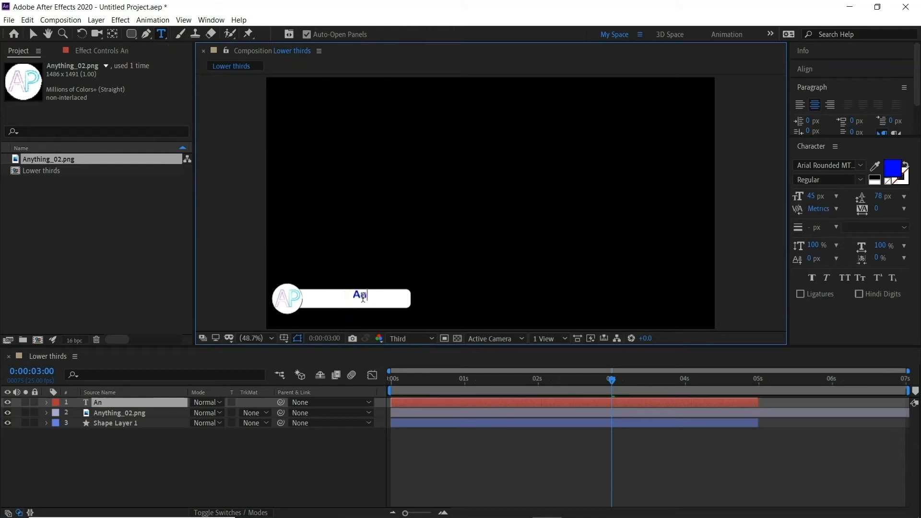
text(ything Pixels)
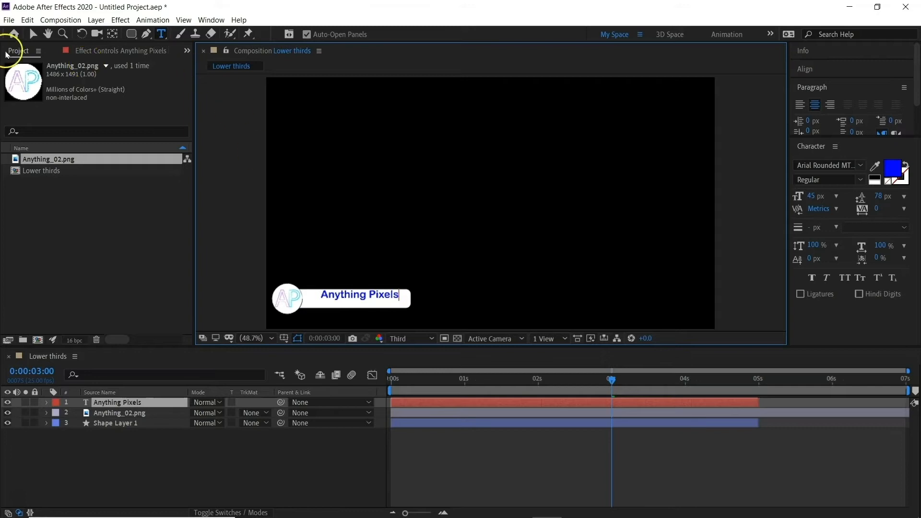
Move the text closer to the logo, then reduce the white bar's height and shift it to fit around the text
click(34, 34)
drag(383, 298, 371, 303)
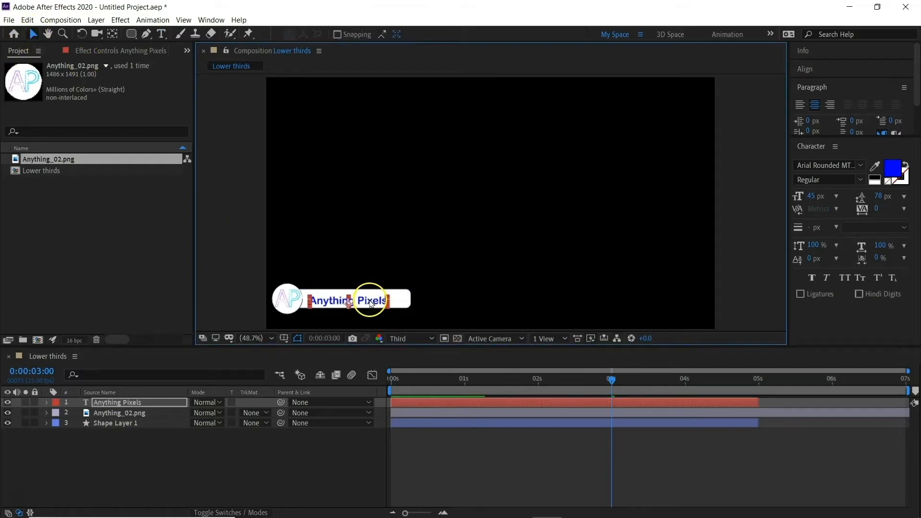
click(132, 423)
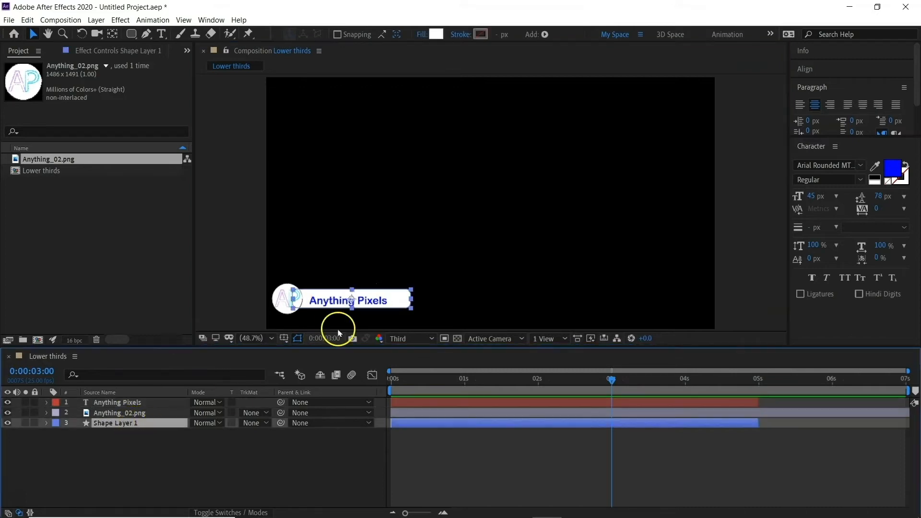
drag(356, 293, 394, 303)
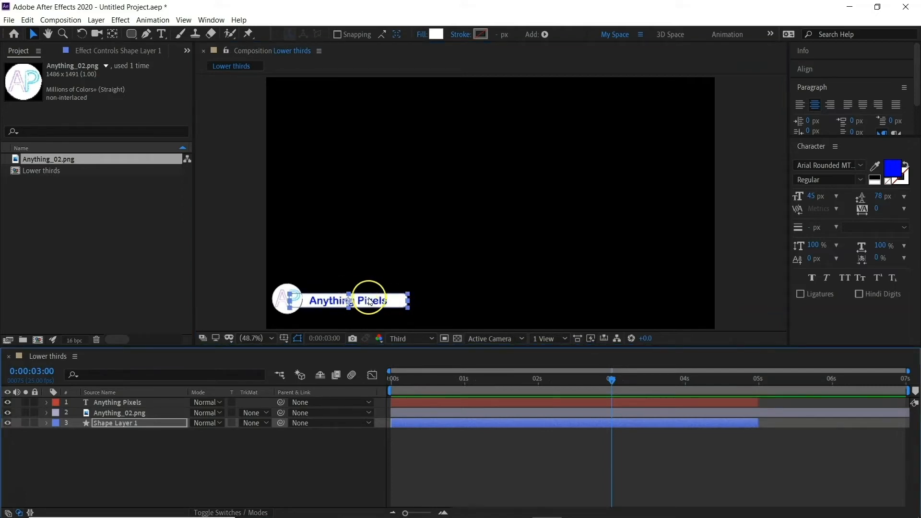
Set the current time to 0:00:01:00 and move the Anything_02.png layer above the text layer
click(610, 380)
drag(609, 381, 465, 379)
click(127, 412)
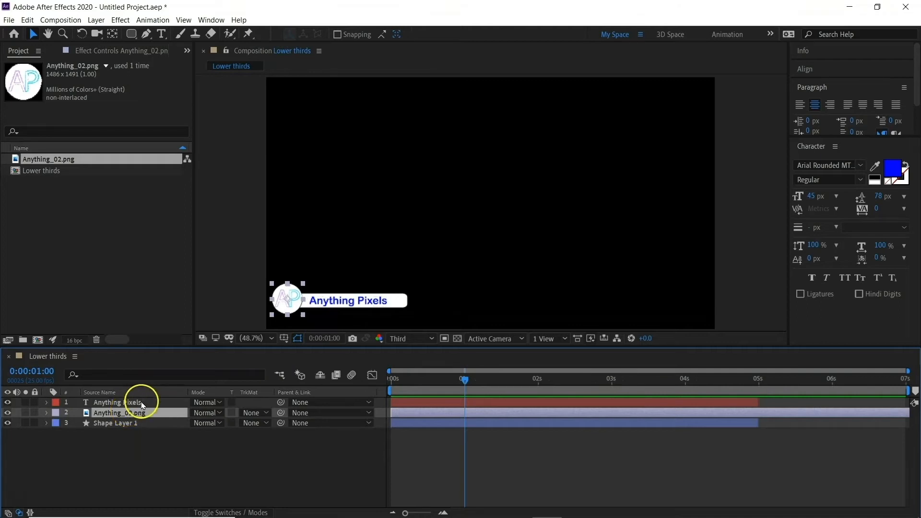
drag(136, 403, 138, 413)
click(128, 403)
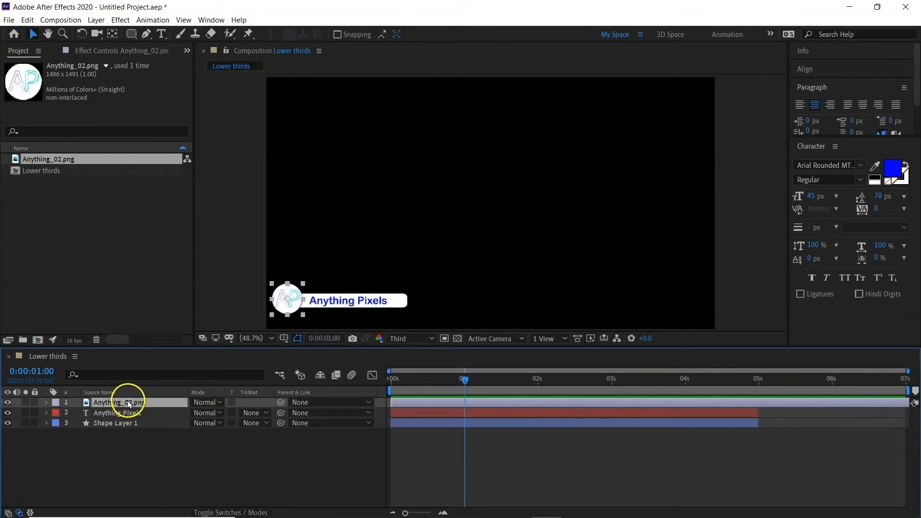
click(130, 413)
click(126, 424)
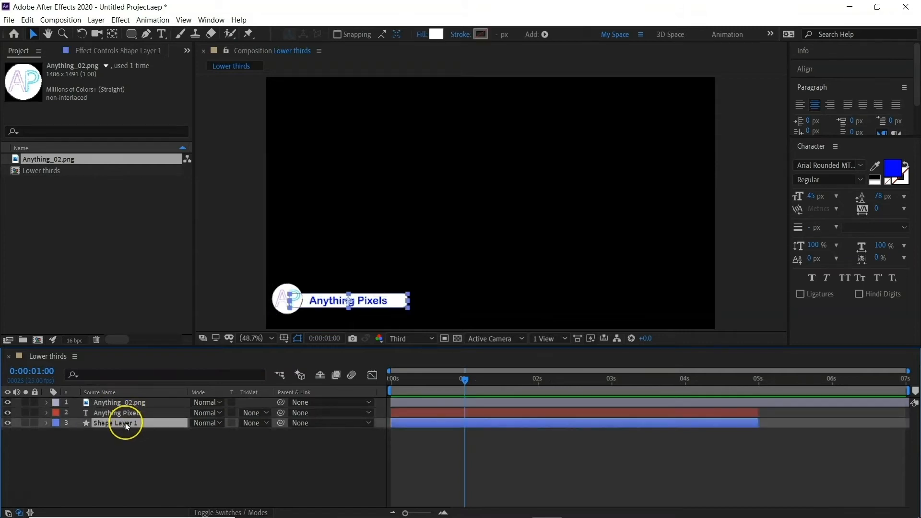
Keyframe the logo's position at 0:00:01:00, and at 0:00:00:00 move it beyond the frame's right edge to about 2031.8, 948.6
click(130, 402)
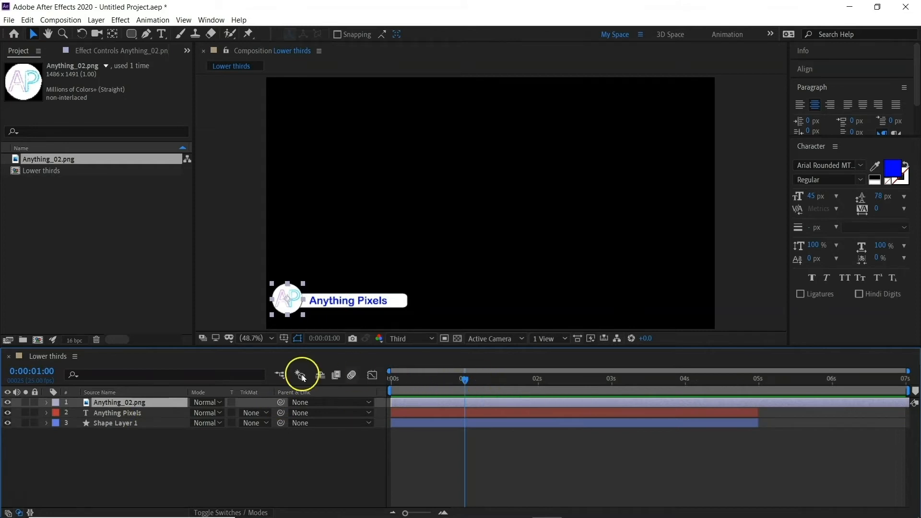
key(p)
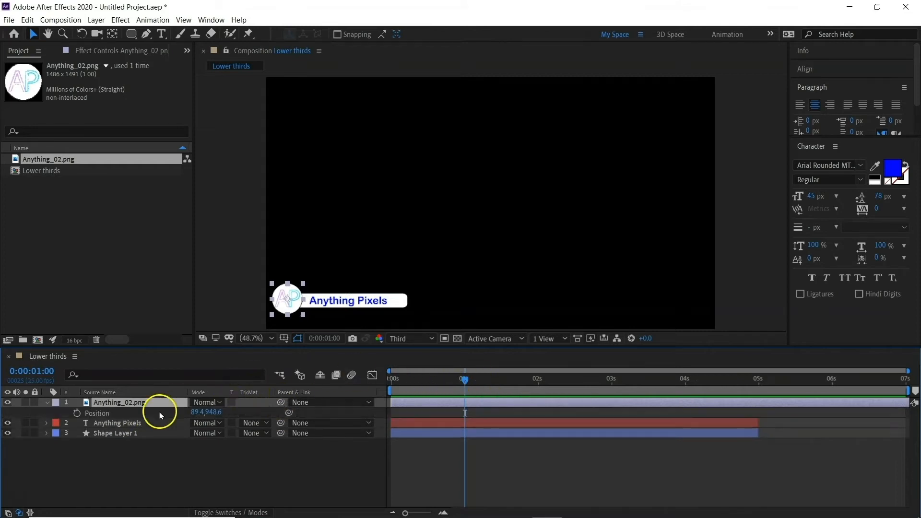
click(77, 414)
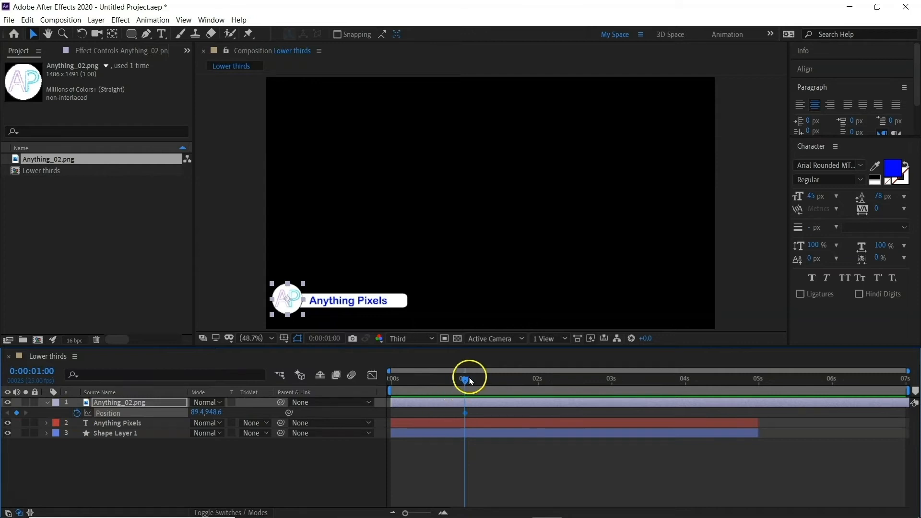
drag(466, 382, 346, 379)
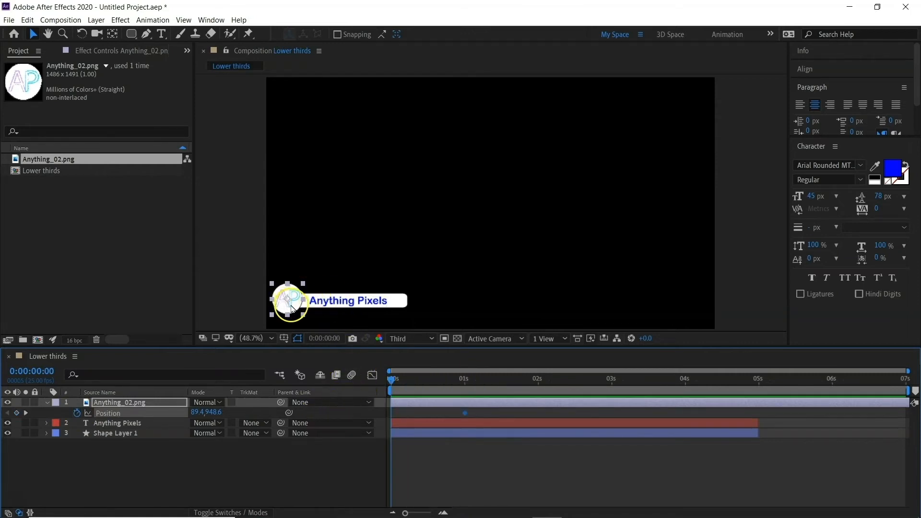
drag(294, 307, 747, 305)
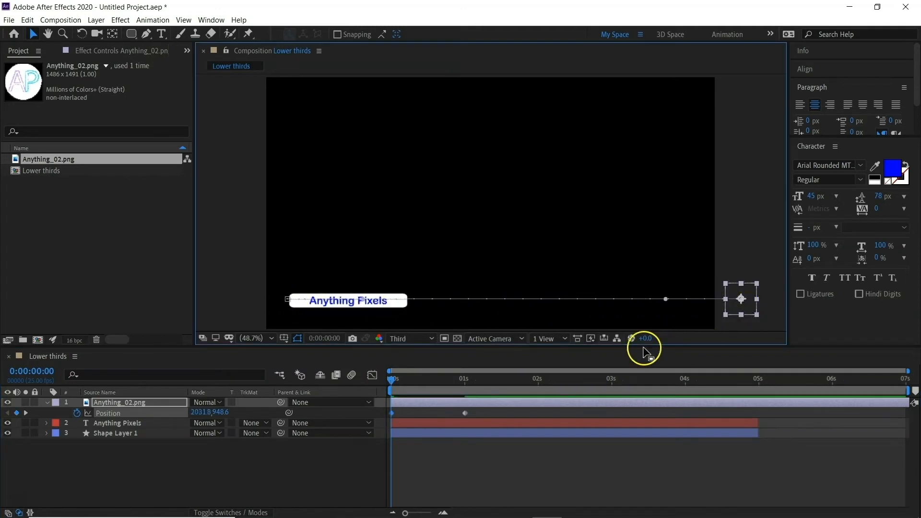
Scrub through the logo's slide-in to 0:00:02:00, then collapse its position property and clear the layer selection
drag(392, 382, 467, 386)
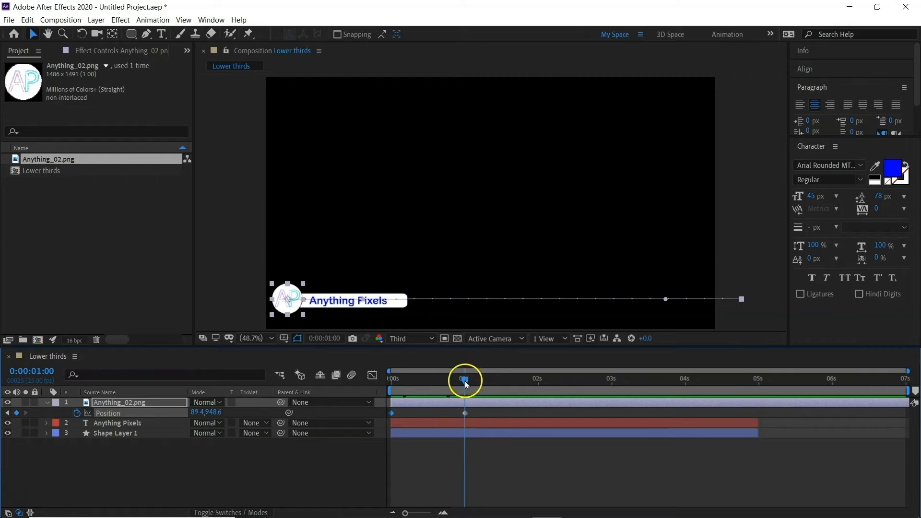
drag(466, 384, 538, 382)
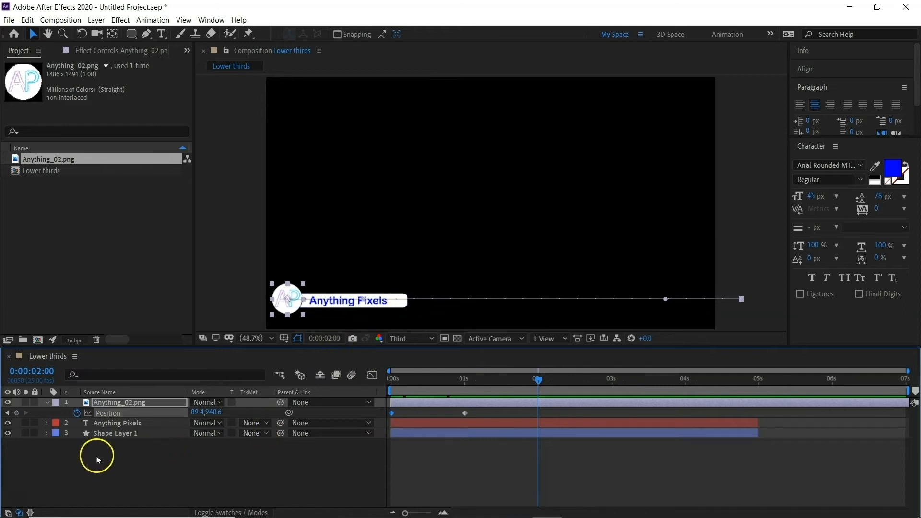
click(47, 403)
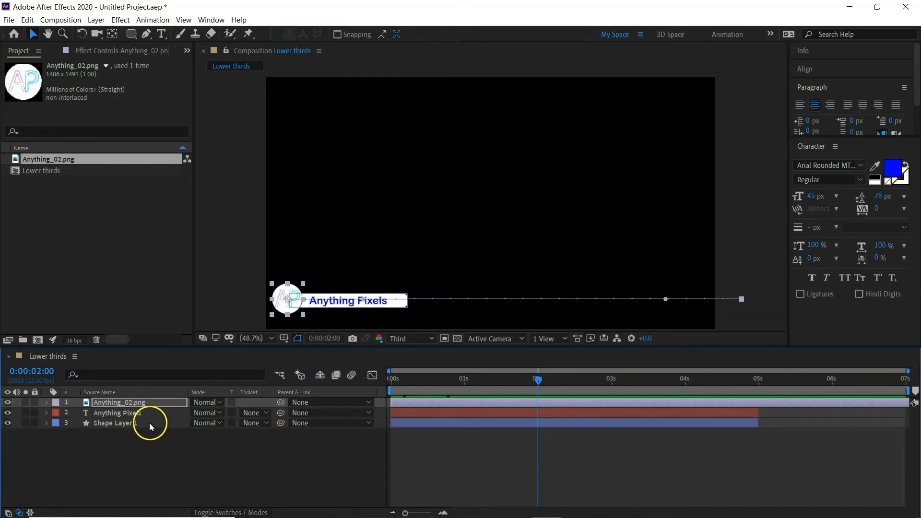
click(136, 456)
Draw a white rectangle covering the whole text bar and move its layer below Shape Layer 1
click(131, 33)
click(182, 33)
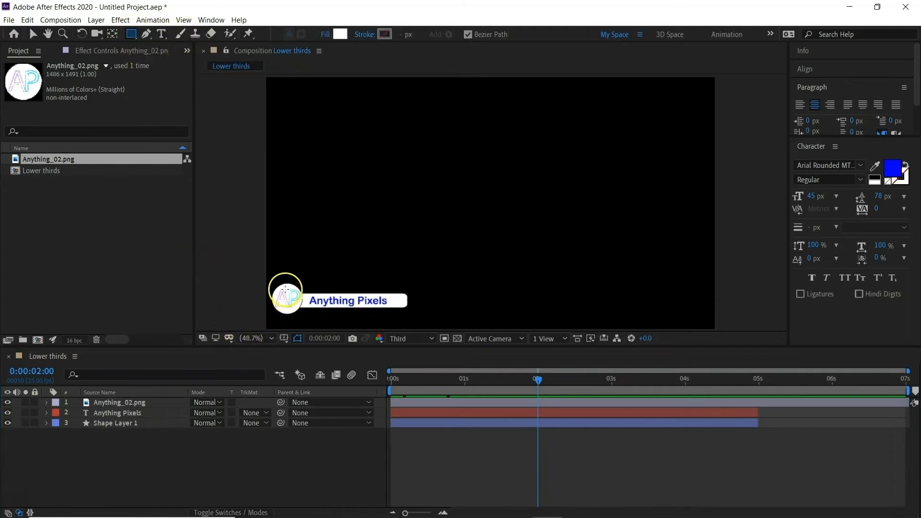
drag(280, 287, 417, 312)
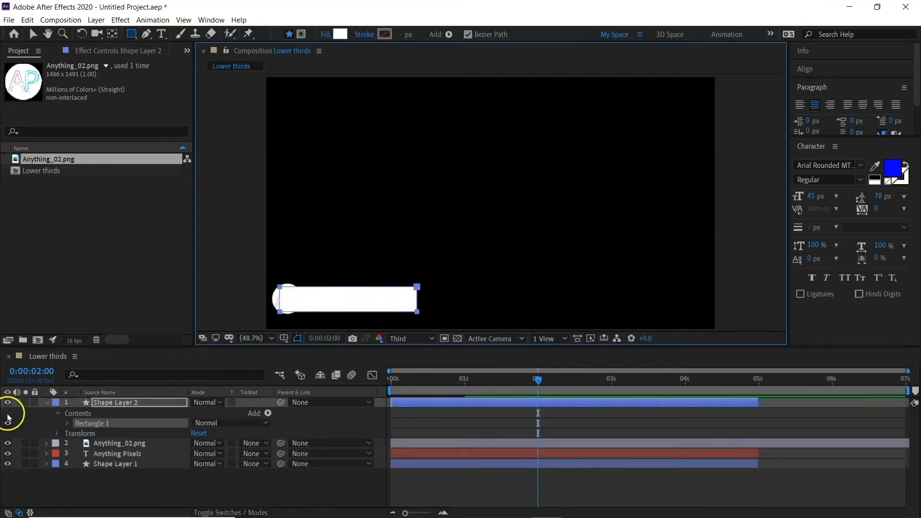
click(46, 403)
drag(150, 412, 144, 439)
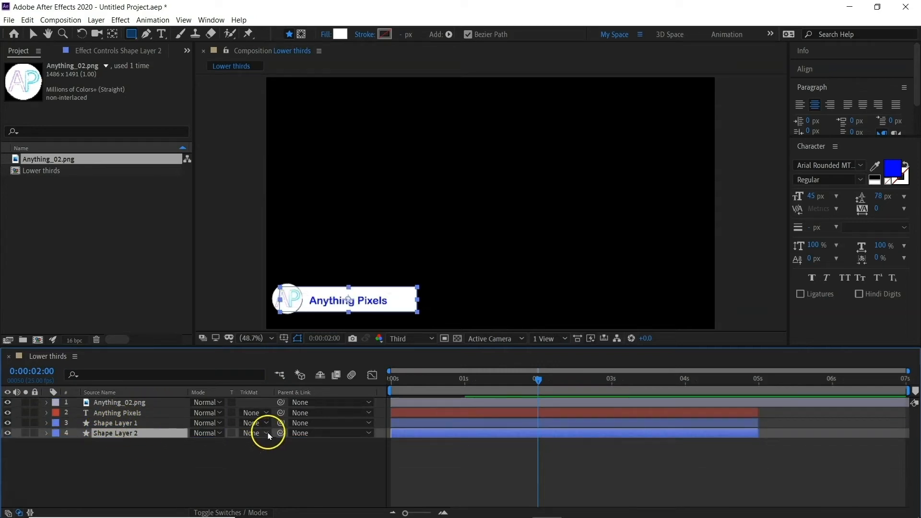
Add a new mask to the large rectangle on Shape Layer 2
right_click(403, 300)
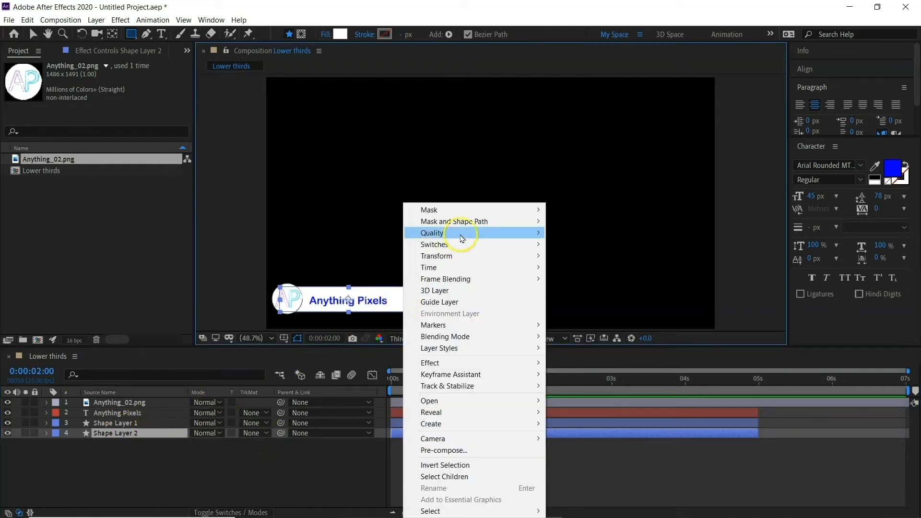
mouse_move(463, 211)
click(588, 210)
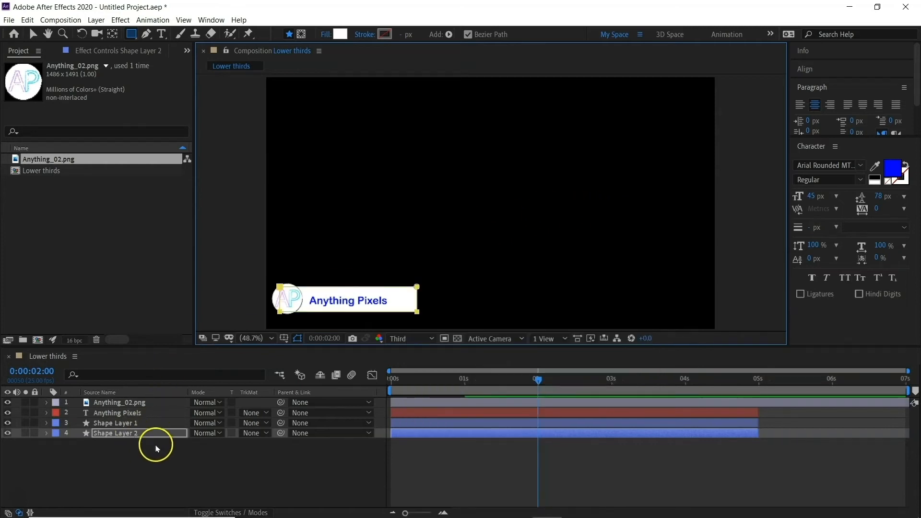
Set Shape Layer 2's track matte to Alpha Matte "Shape Layer 1" and keep Shape Layer 2 selected
click(266, 434)
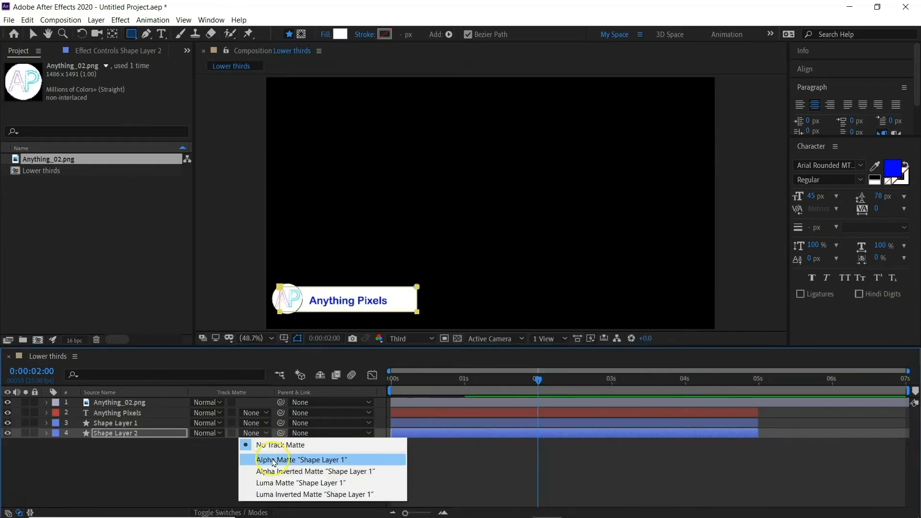
click(270, 460)
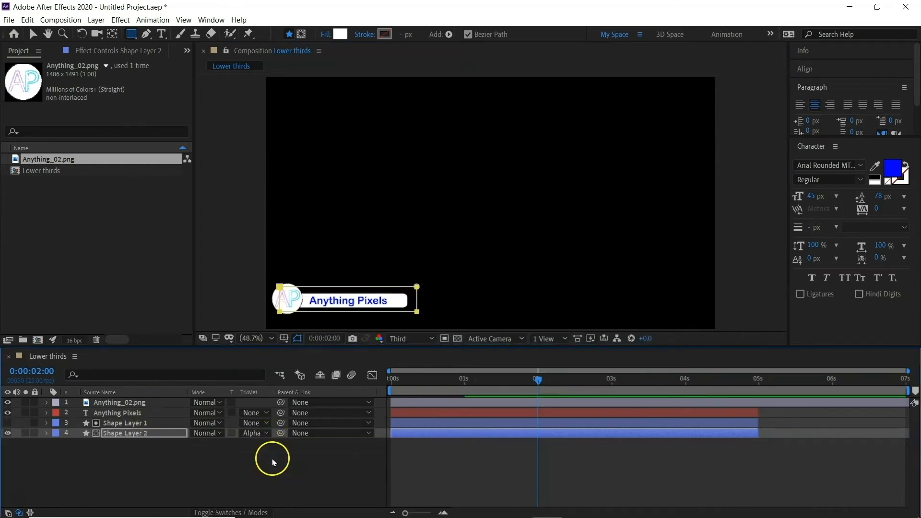
click(146, 424)
click(139, 433)
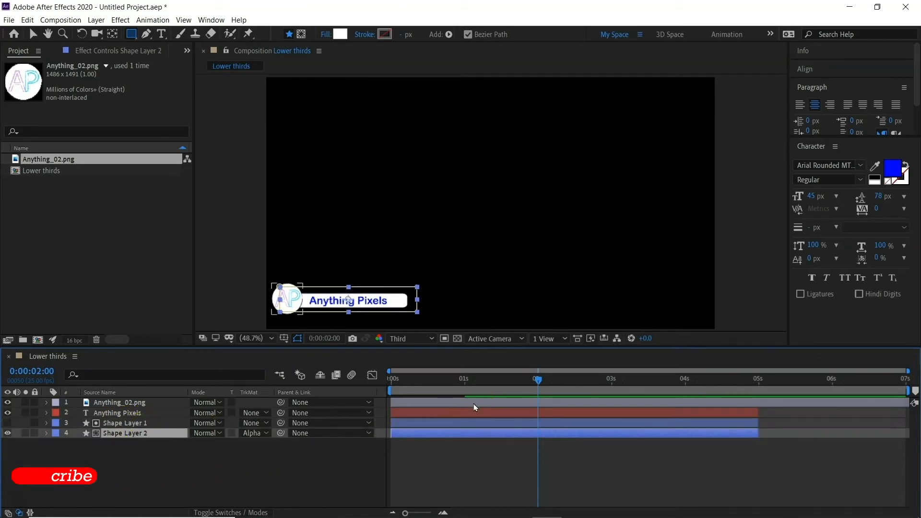
Expand Mask 1 on Shape Layer 2 and add a Mask Path keyframe at 0:00:02:00
click(46, 434)
click(57, 465)
click(98, 475)
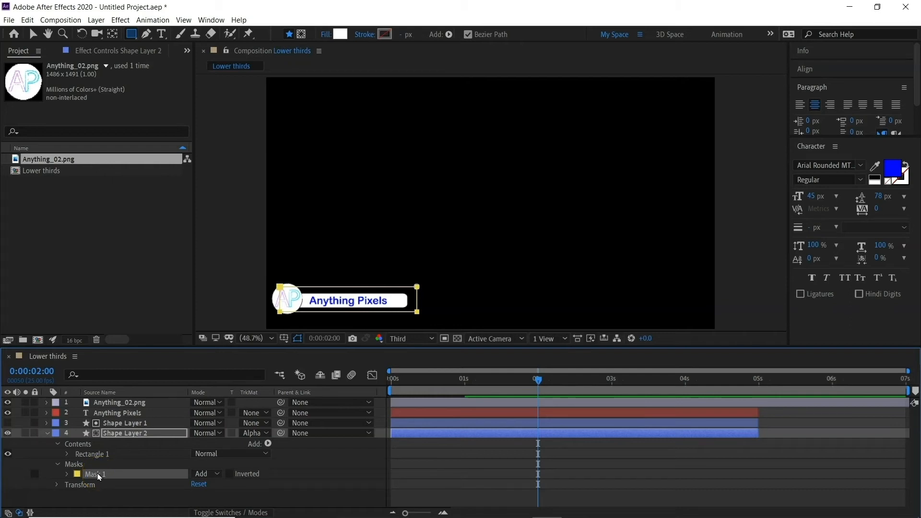
click(67, 474)
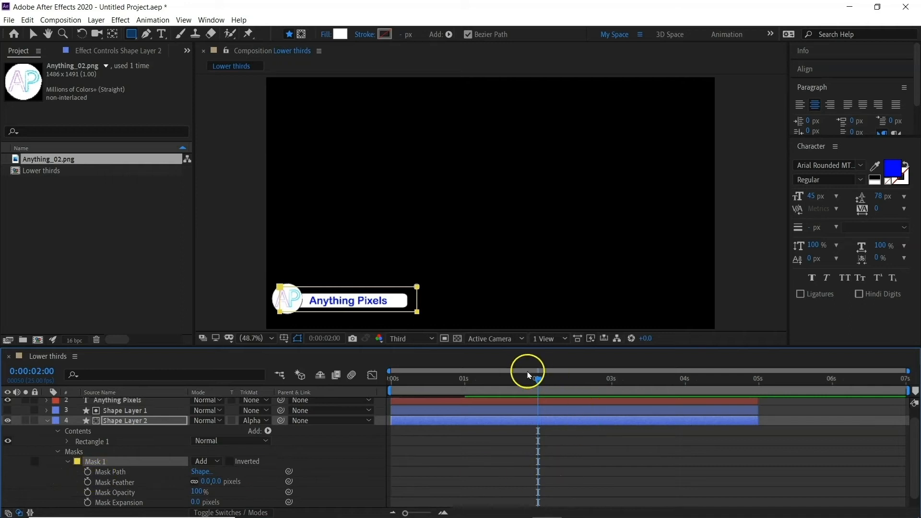
click(87, 472)
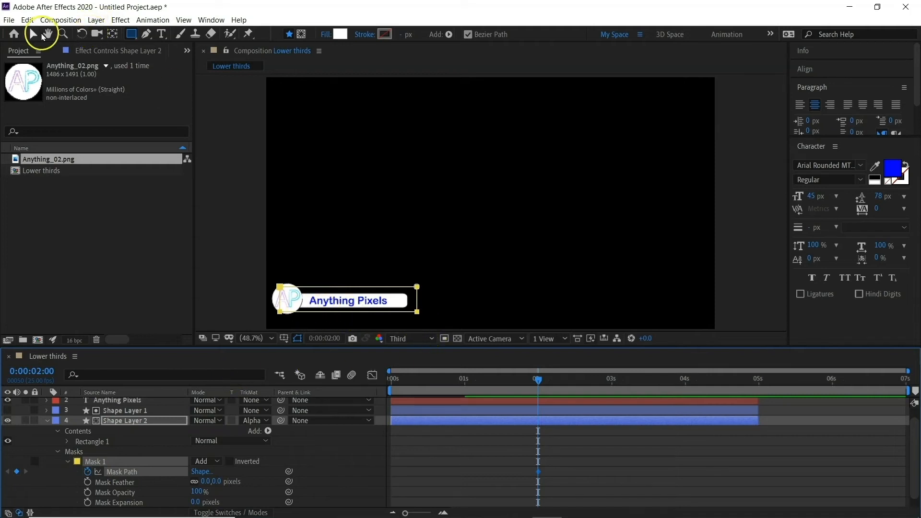
At 0:00:01:00, shrink Shape Layer 2's mask to its left edge behind the logo, keyframing the path, and collapse the layer
click(33, 33)
click(281, 313)
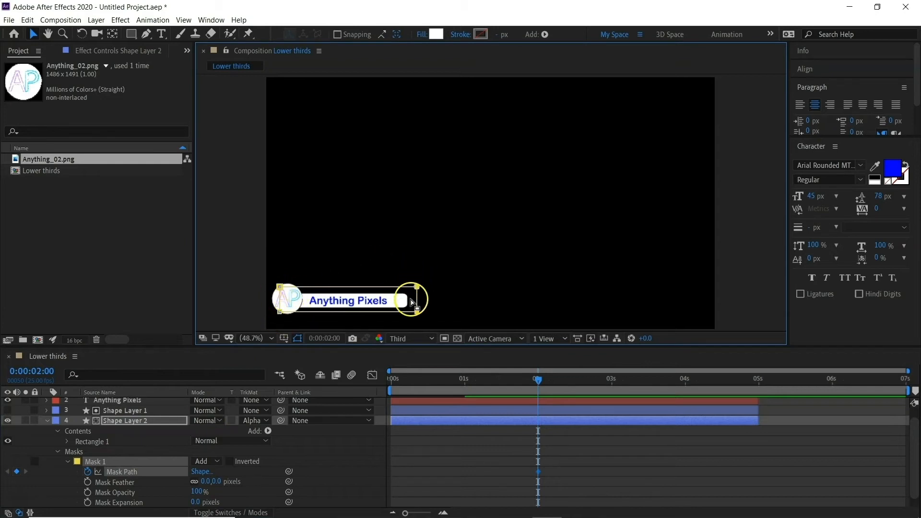
drag(538, 381, 465, 387)
click(417, 313)
drag(416, 312, 286, 314)
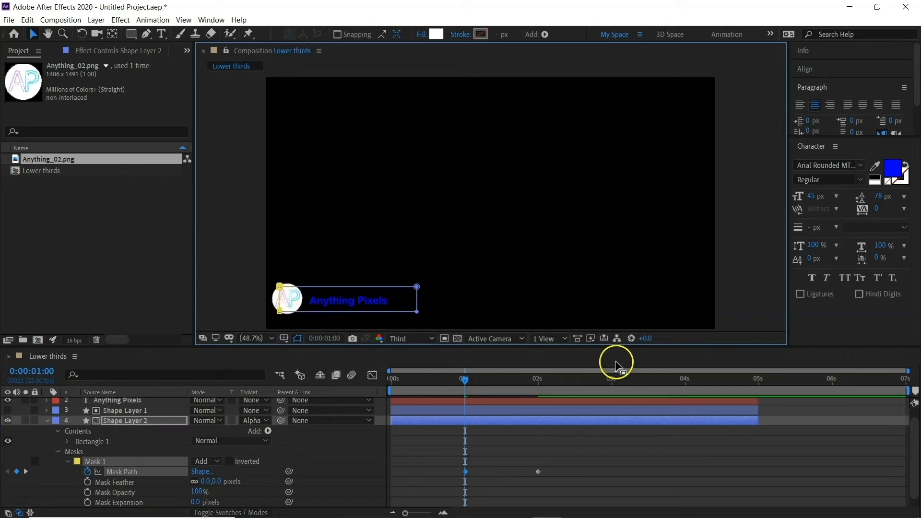
click(48, 421)
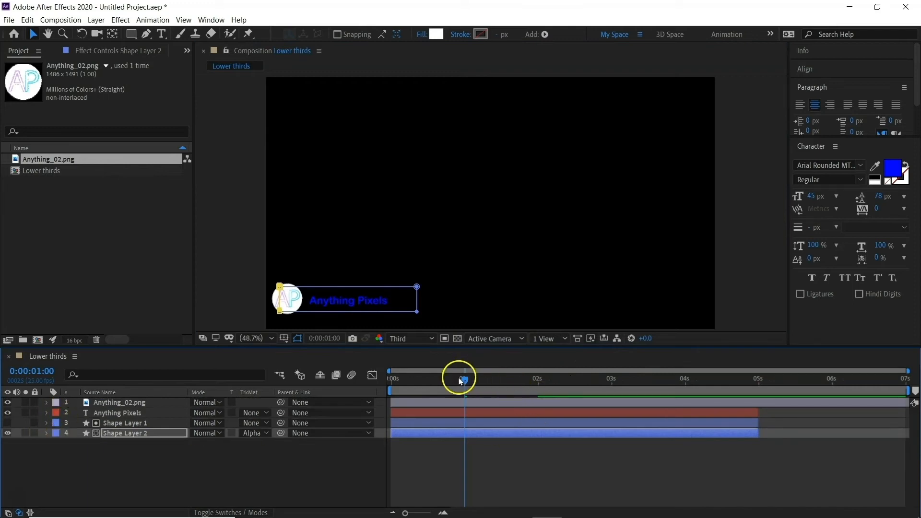
At 0:00:03:00, draw a rectangular mask around the whole bar on the Anything Pixels layer and keyframe its Mask Path
drag(467, 382, 607, 387)
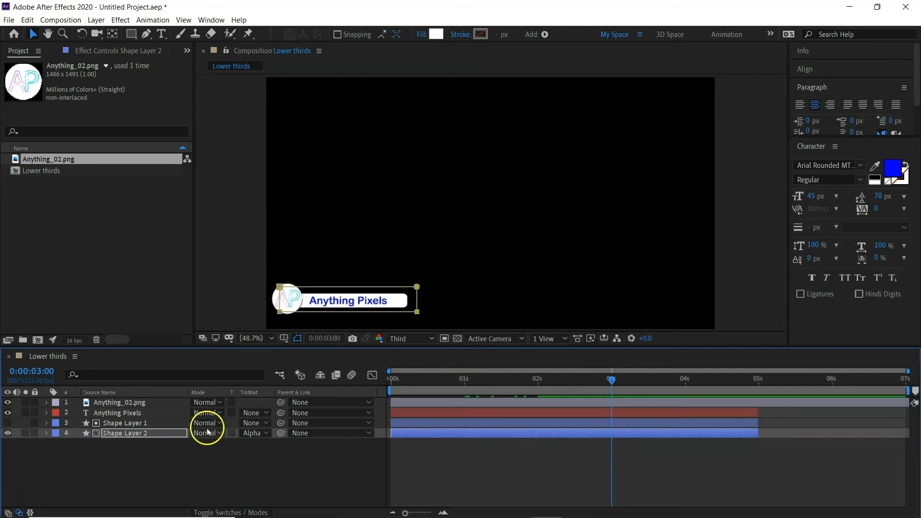
click(144, 416)
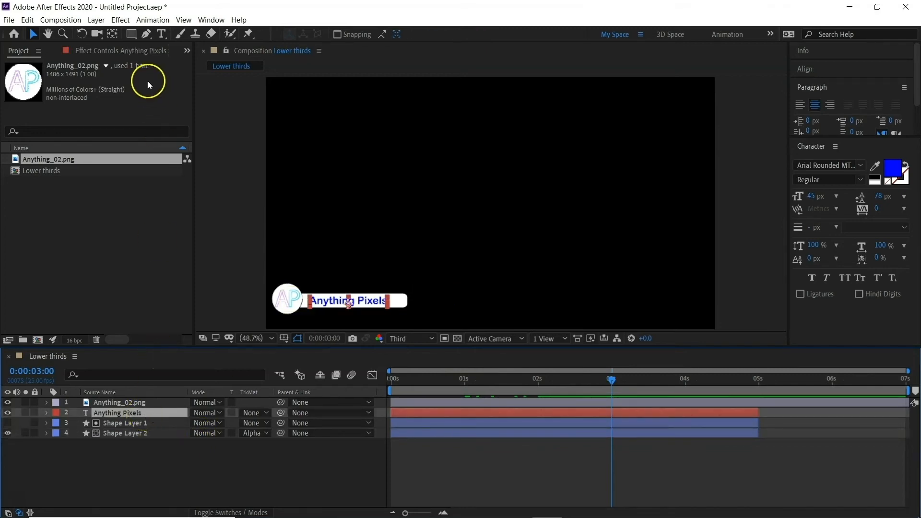
click(131, 36)
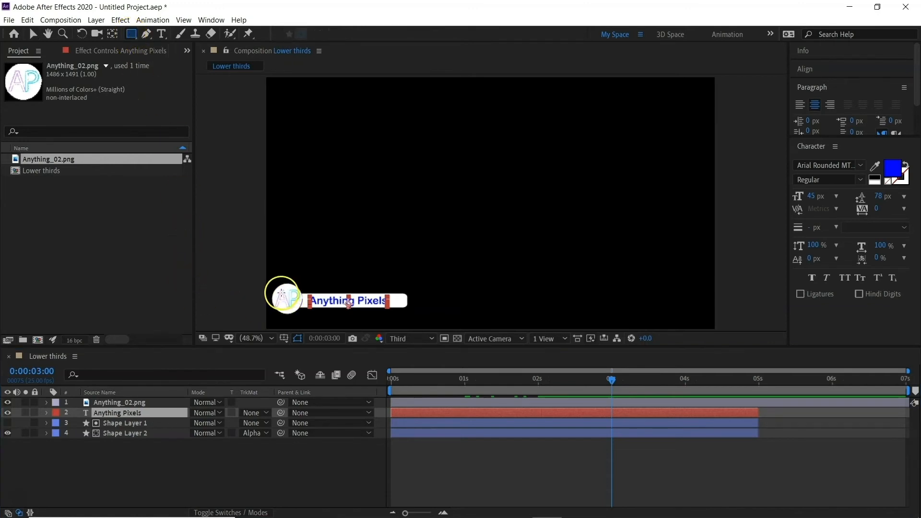
drag(280, 290, 408, 309)
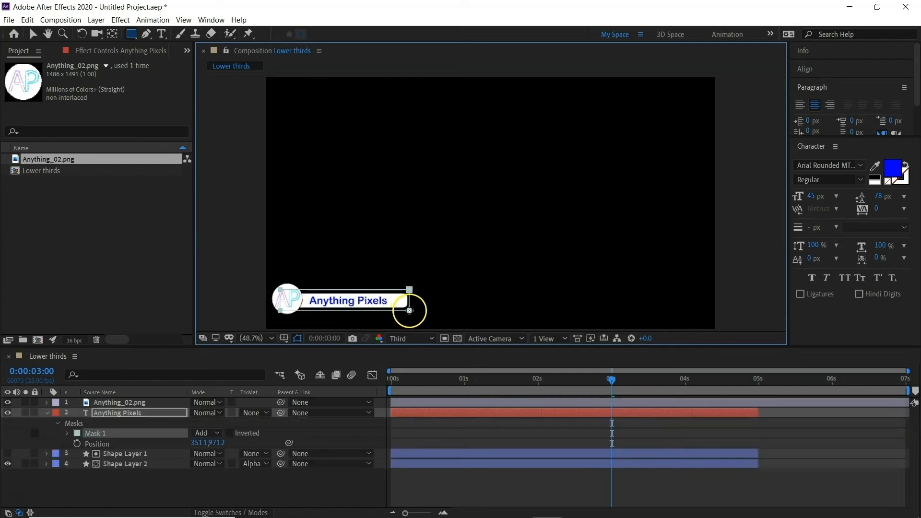
click(68, 435)
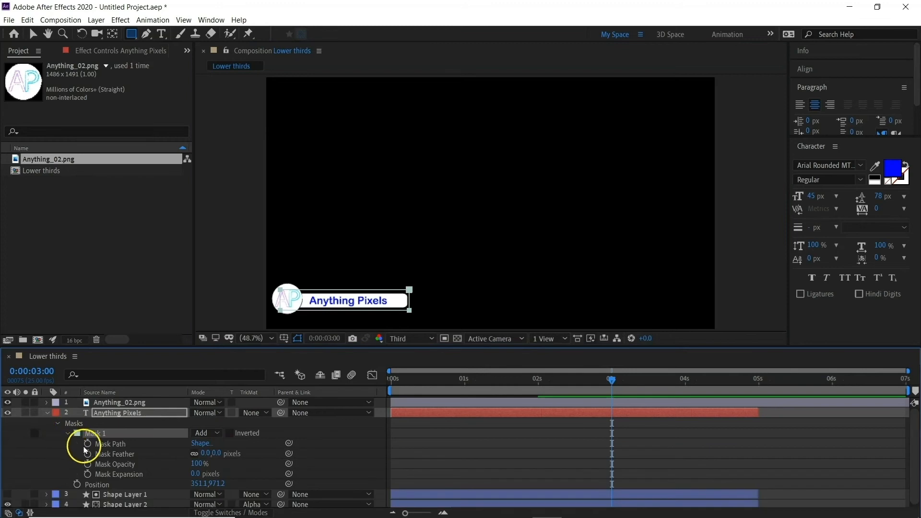
click(87, 444)
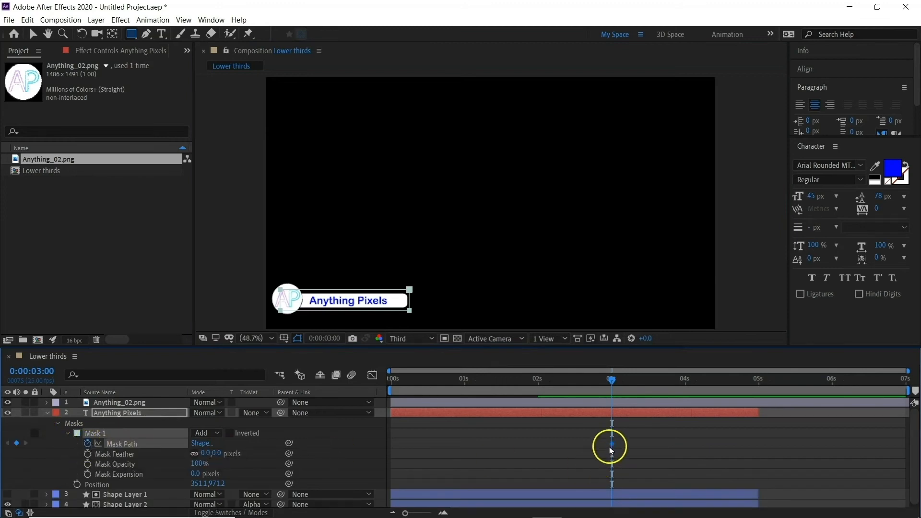
At 0:00:02:00, narrow the text layer's mask to a strip over the logo so the text is hidden
drag(612, 379, 539, 380)
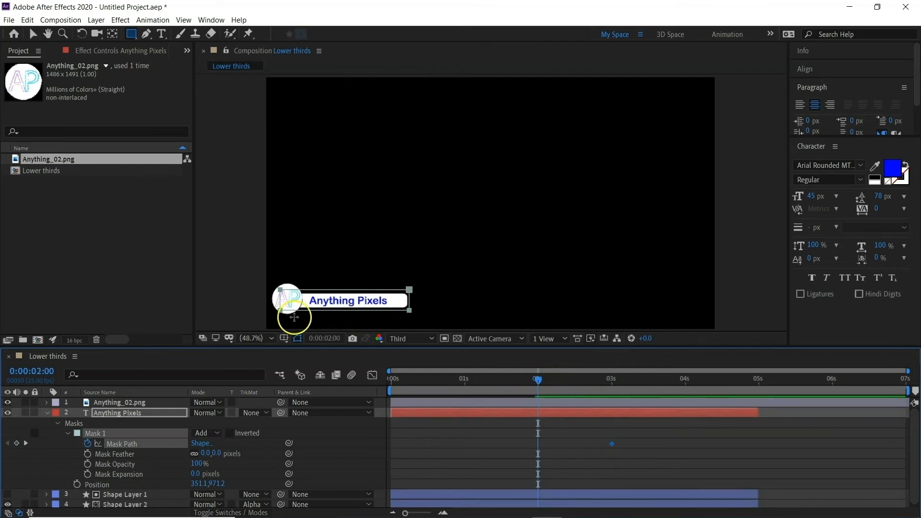
click(33, 33)
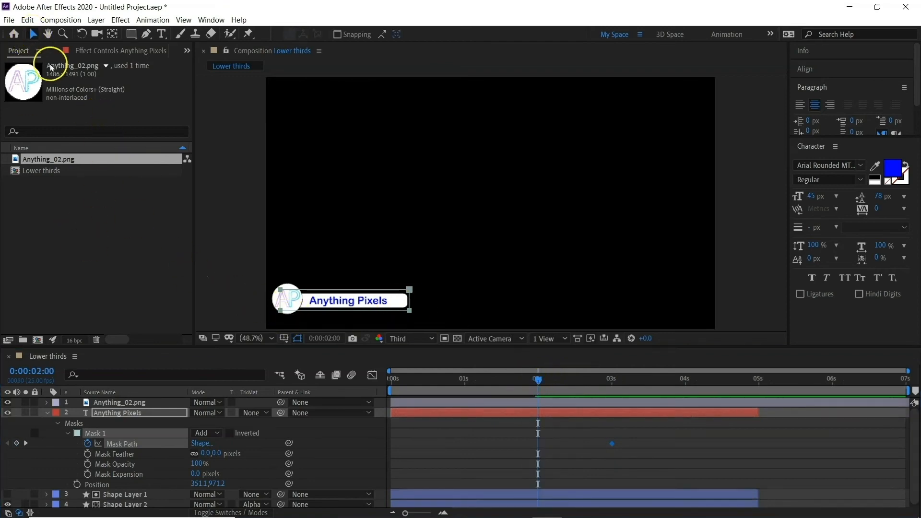
click(282, 312)
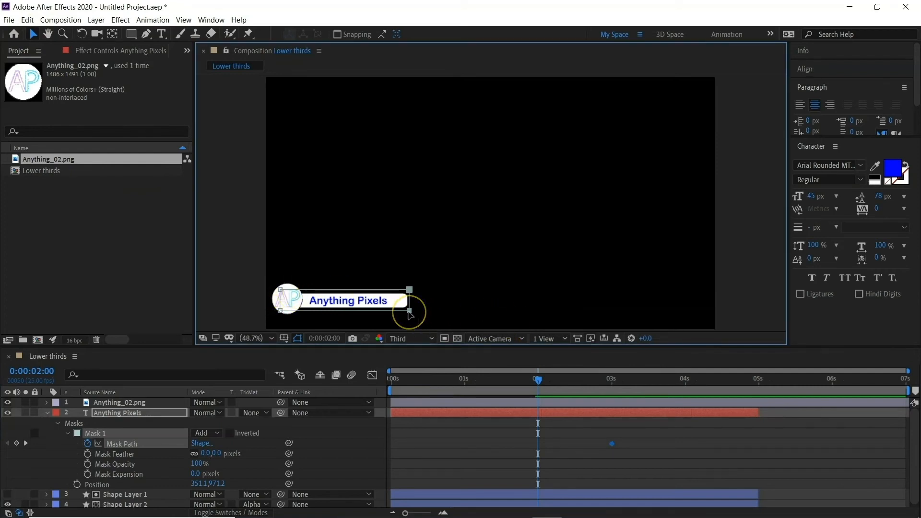
drag(409, 312, 289, 315)
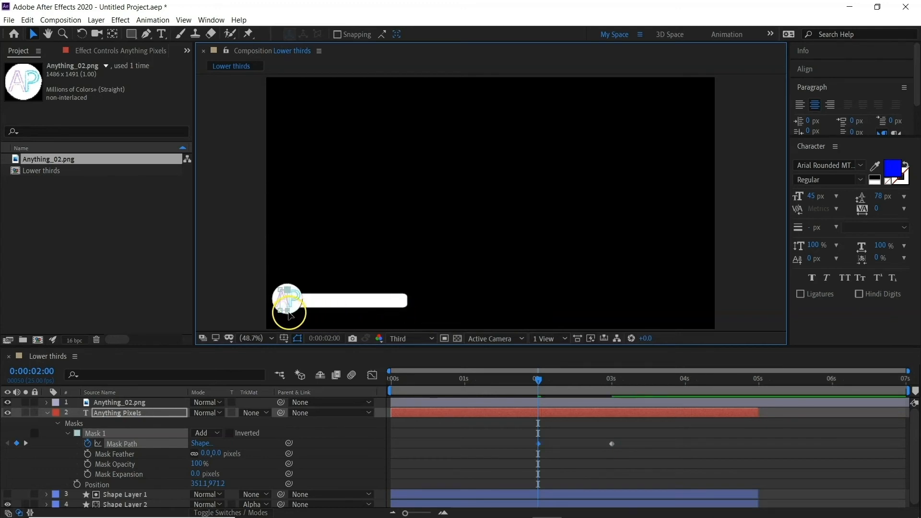
Collapse the text layer, clear the selection and scrub the reveal animation from the start to 0:00:03:00
drag(548, 382, 366, 384)
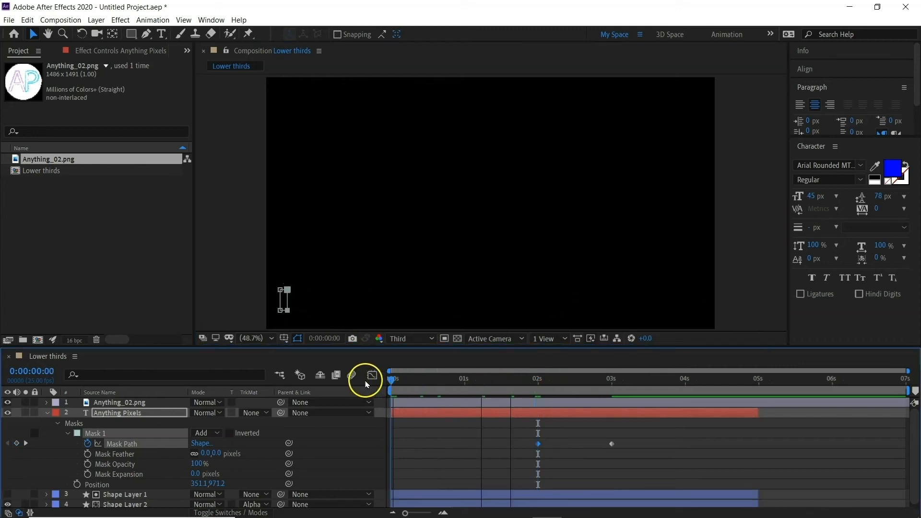
click(47, 413)
click(243, 485)
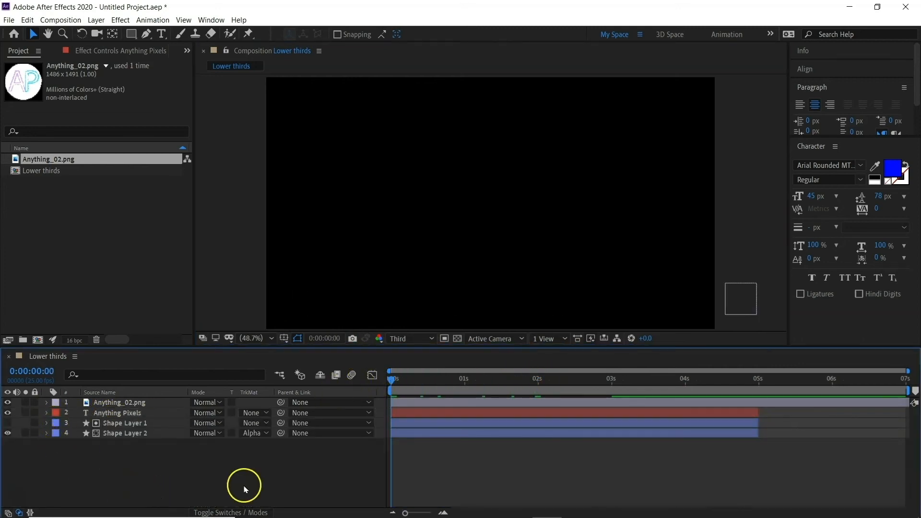
drag(392, 383, 612, 391)
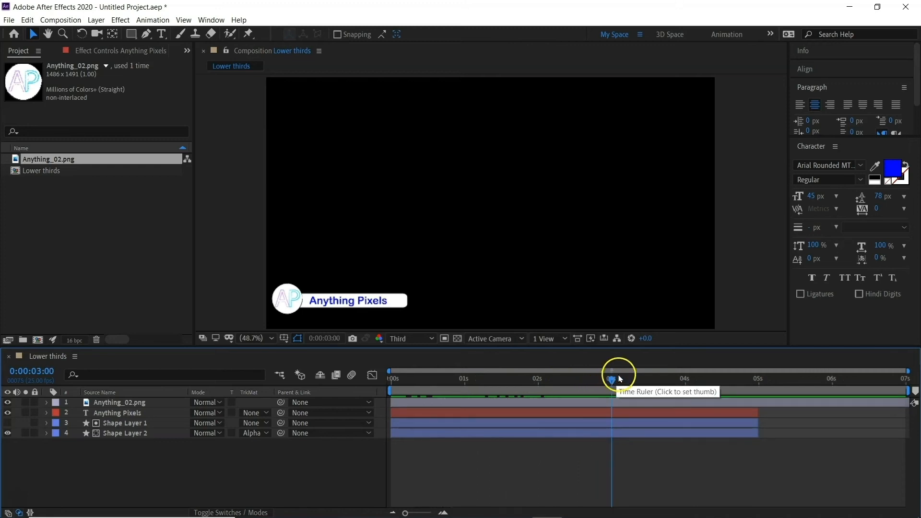
Trim the ends of all four layers to 0:00:04:00 and end the work area there
drag(612, 382, 684, 382)
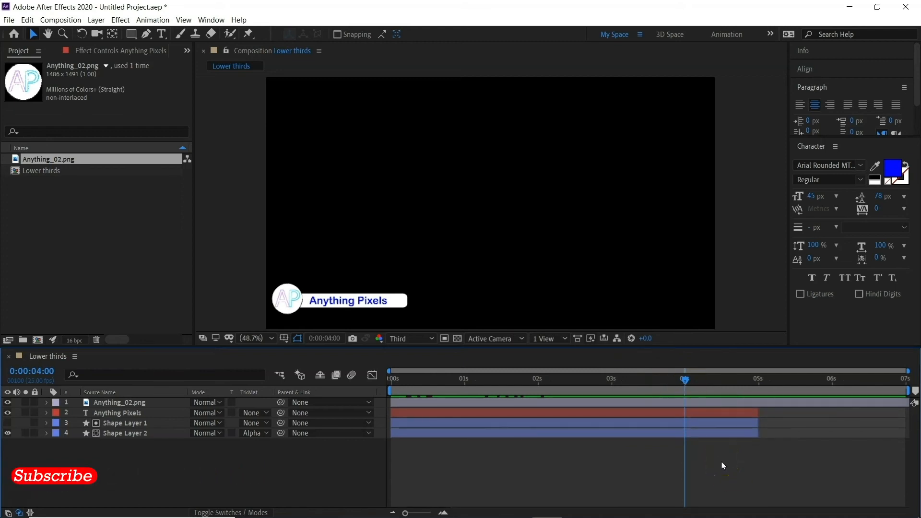
drag(164, 474, 158, 398)
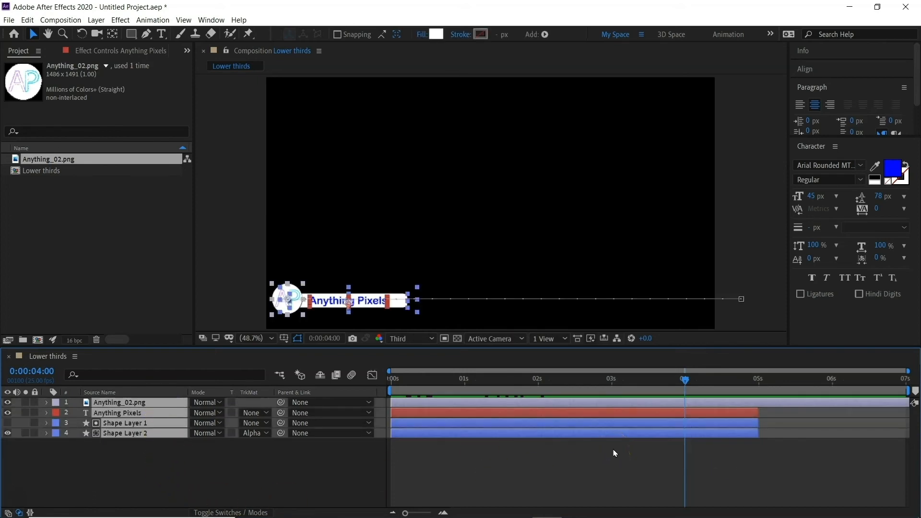
key(alt+bracketright)
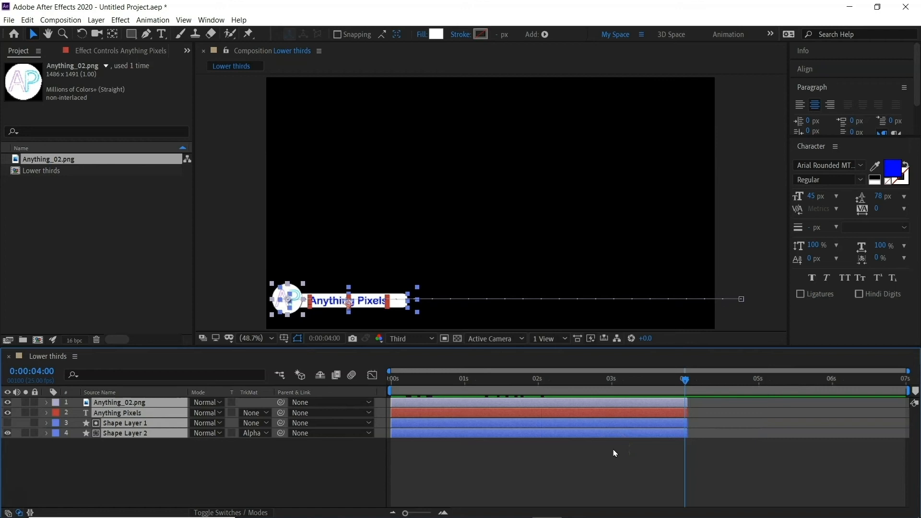
key(n)
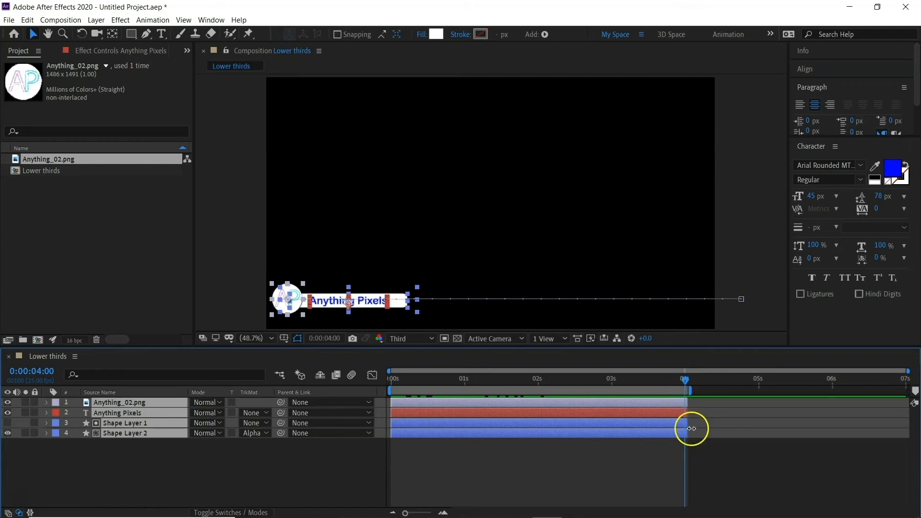
Clear the layer selection and preview the trimmed animation from the start
drag(685, 376, 376, 376)
click(251, 479)
key(space)
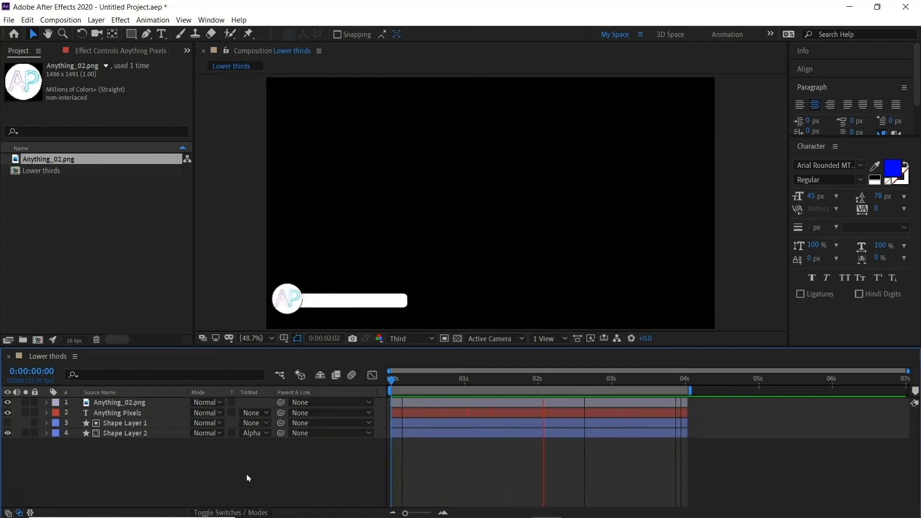
key(space)
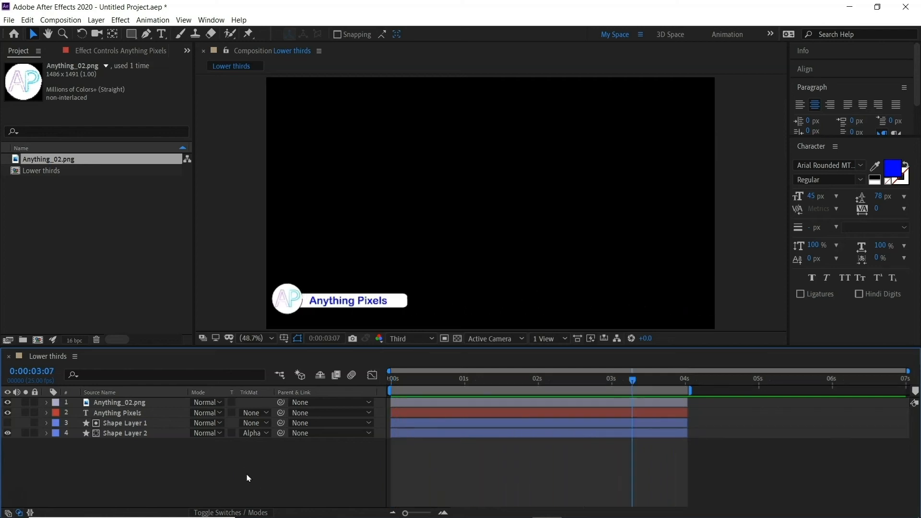
Pre-compose all four layers as "out", adjusting the duration to the selected layers' time span and without opening the new composition
drag(634, 379, 690, 383)
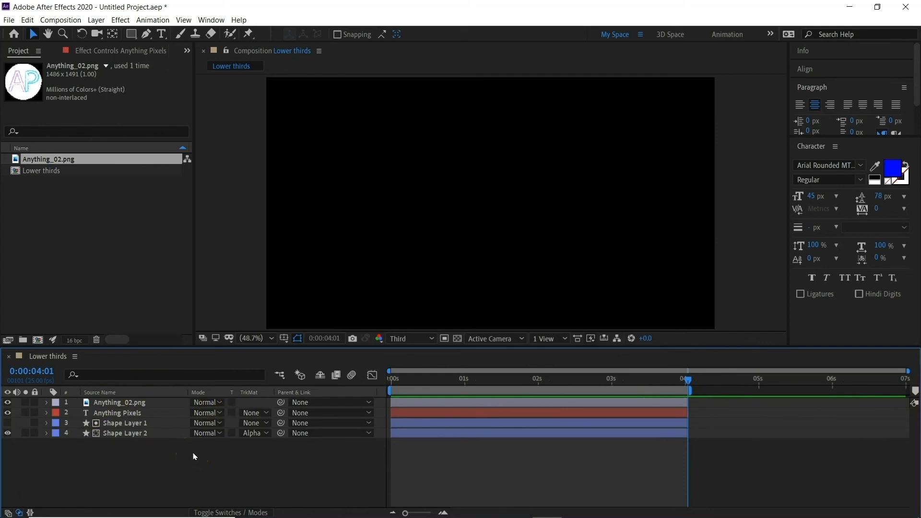
drag(135, 456, 138, 403)
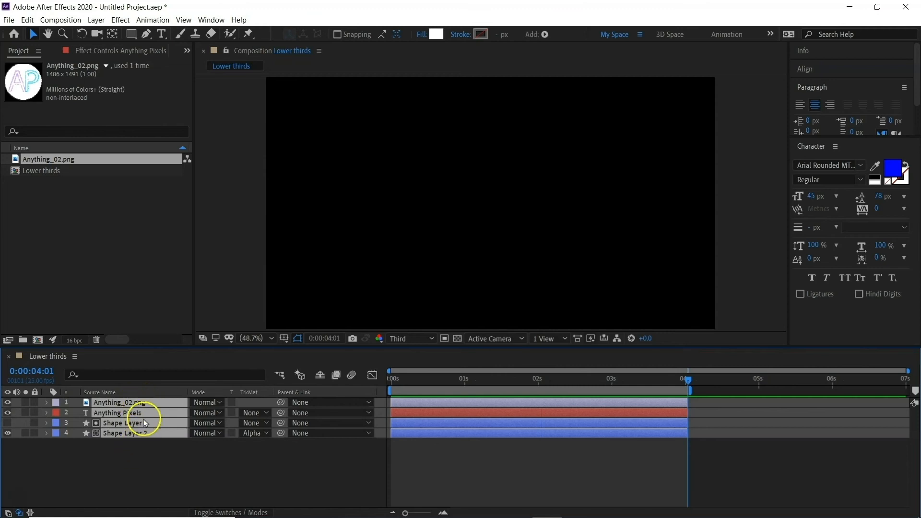
right_click(143, 416)
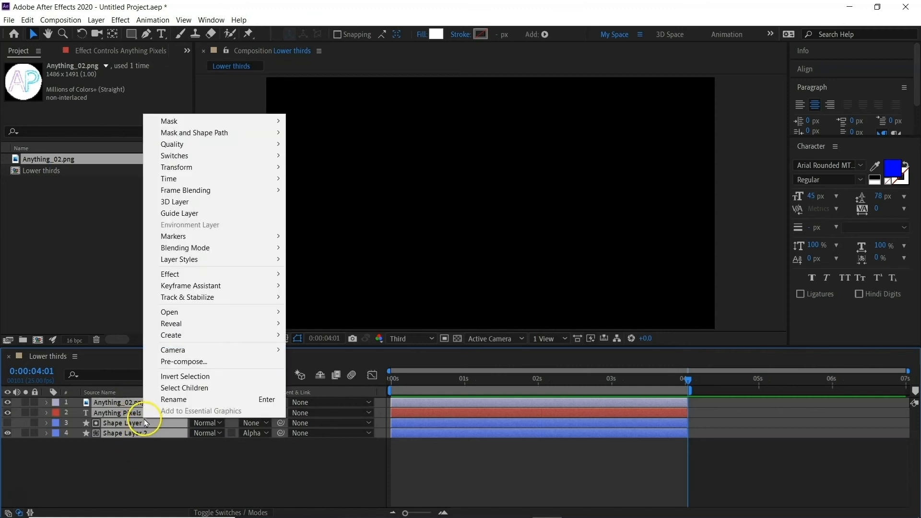
click(199, 363)
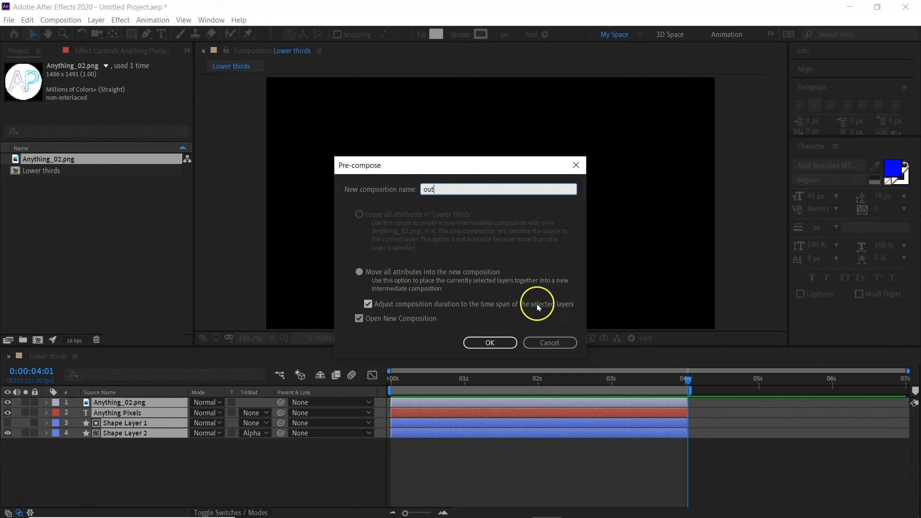
click(359, 319)
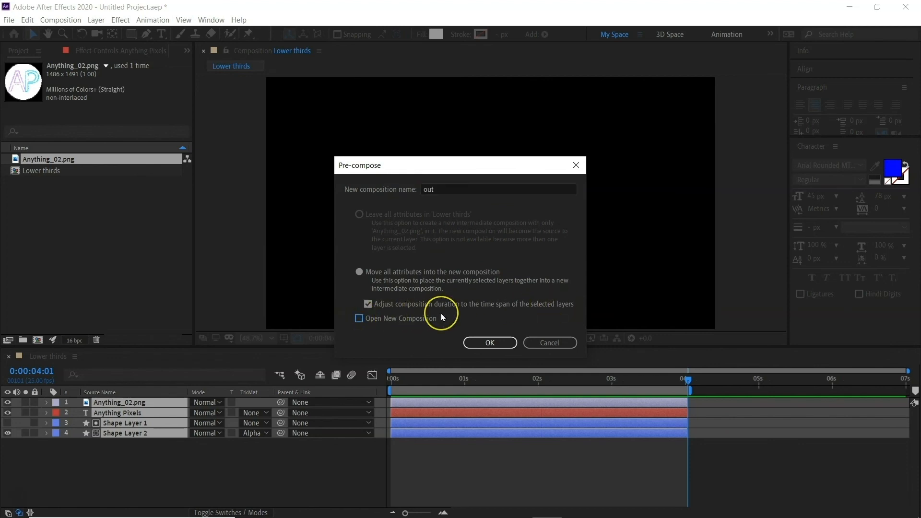
click(492, 344)
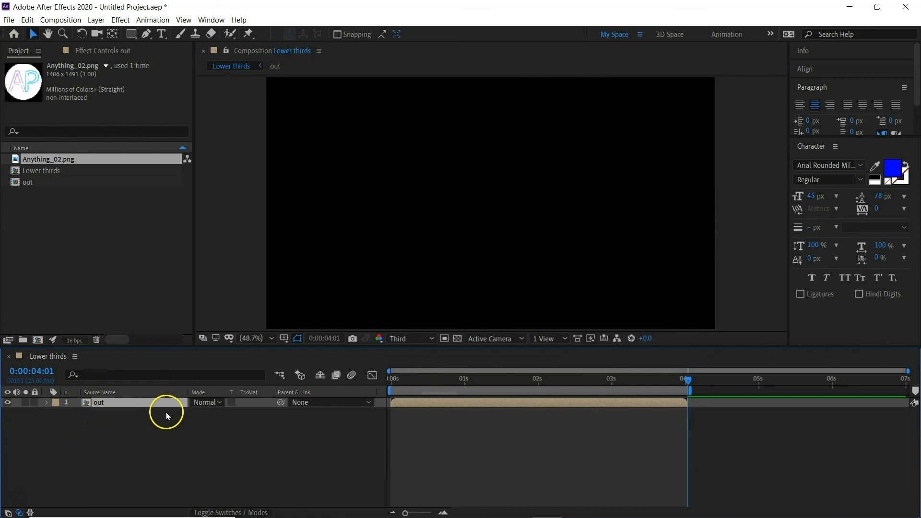
Extend the work area to the composition's end and duplicate the out layer, shifting the copy to start at 0:00:03:00
drag(691, 389, 911, 388)
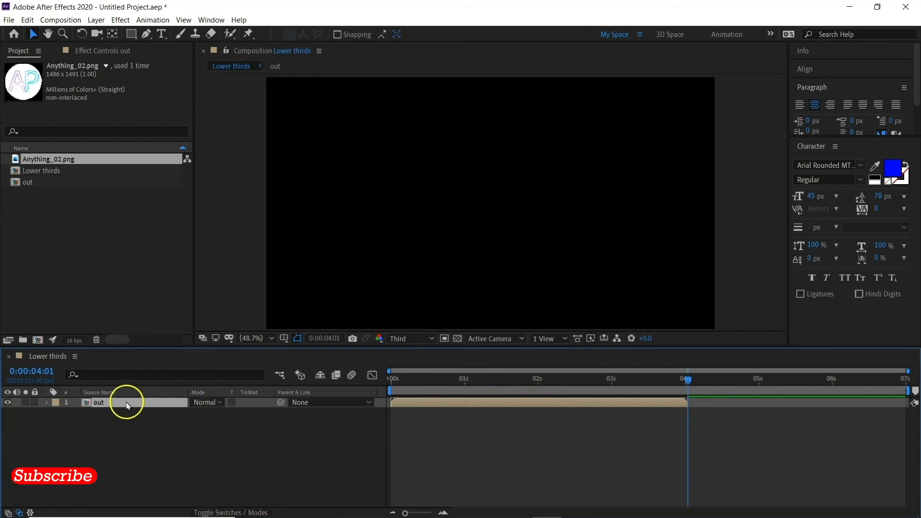
key(ctrl+d)
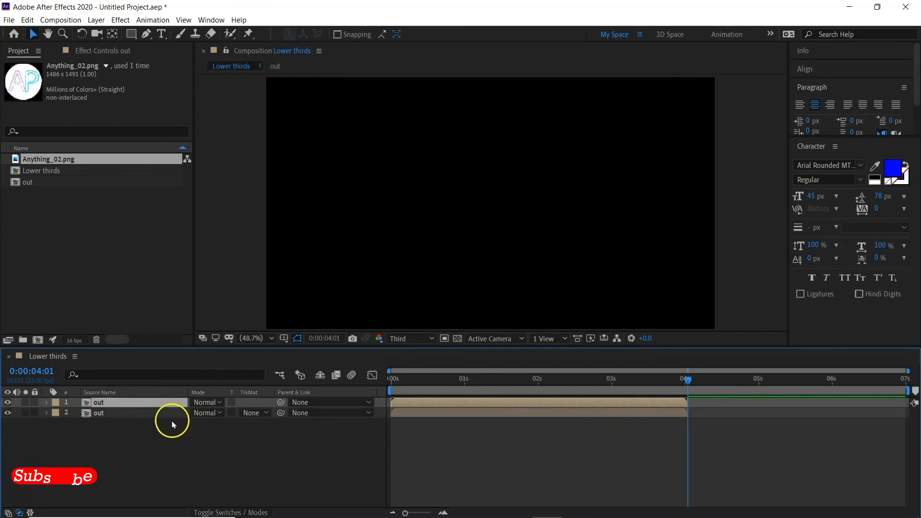
drag(410, 403, 630, 406)
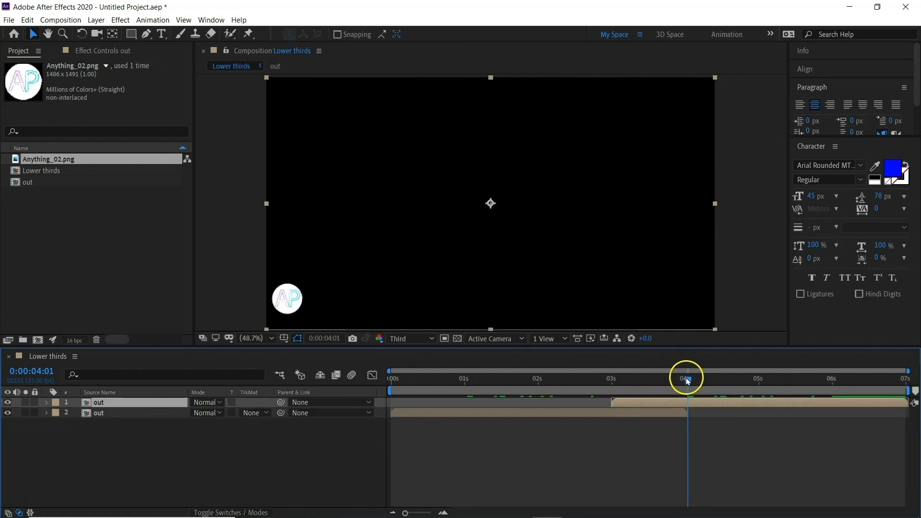
Time-reverse the duplicated out layer that starts at 0:00:03:00
drag(688, 379, 616, 383)
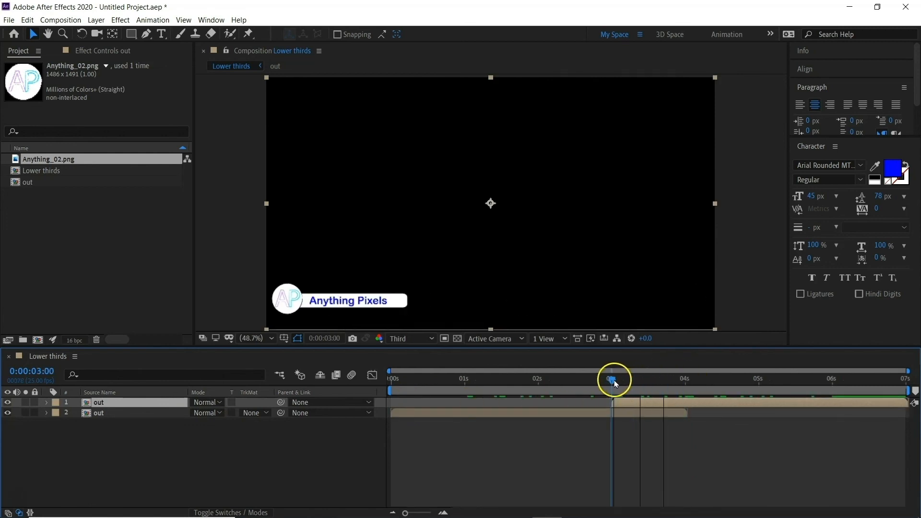
right_click(627, 403)
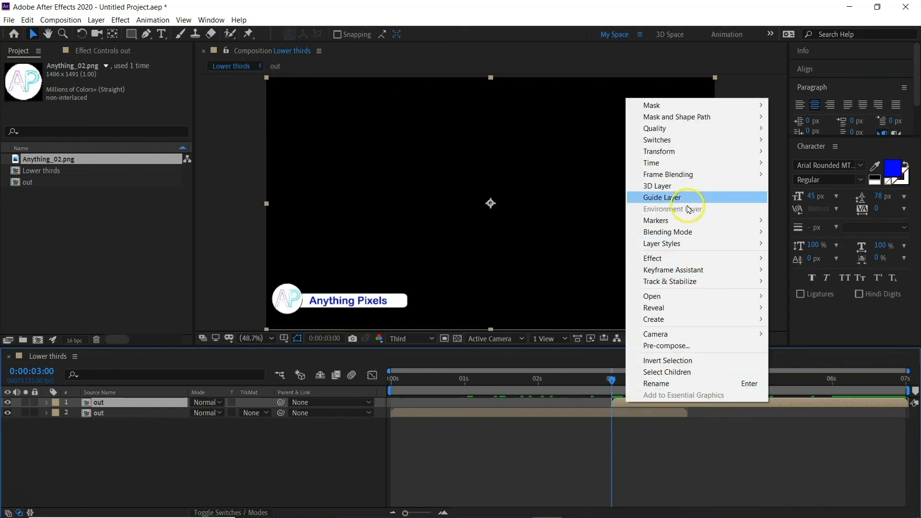
mouse_move(672, 162)
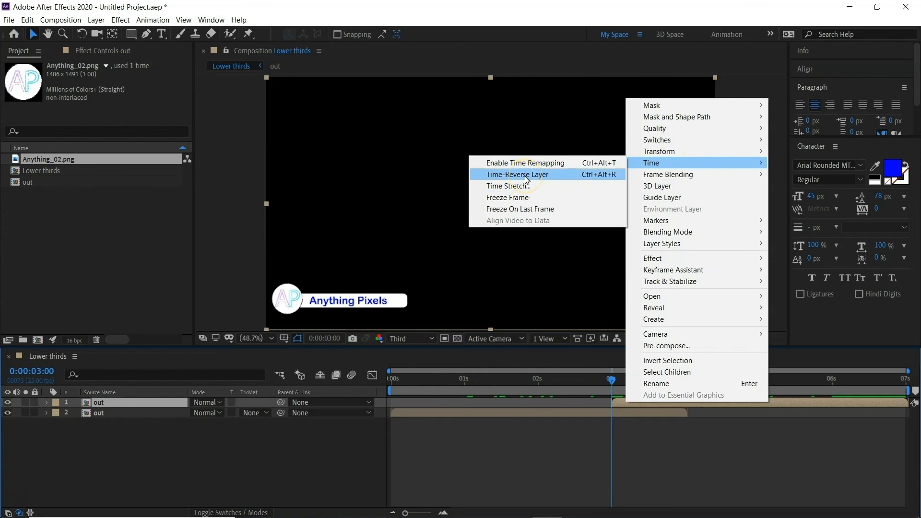
click(527, 175)
Preview the full in-and-out animation from the start, then select the original out layer
drag(611, 379, 356, 382)
key(space)
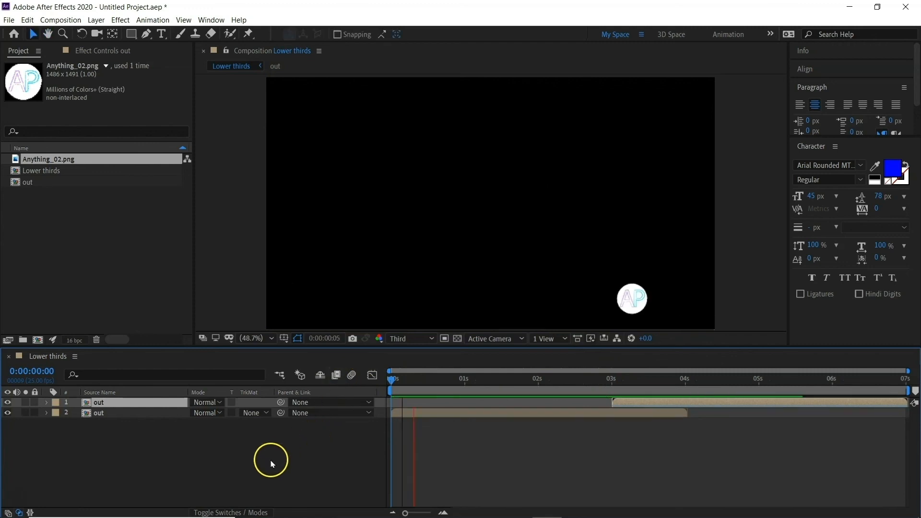
click(240, 459)
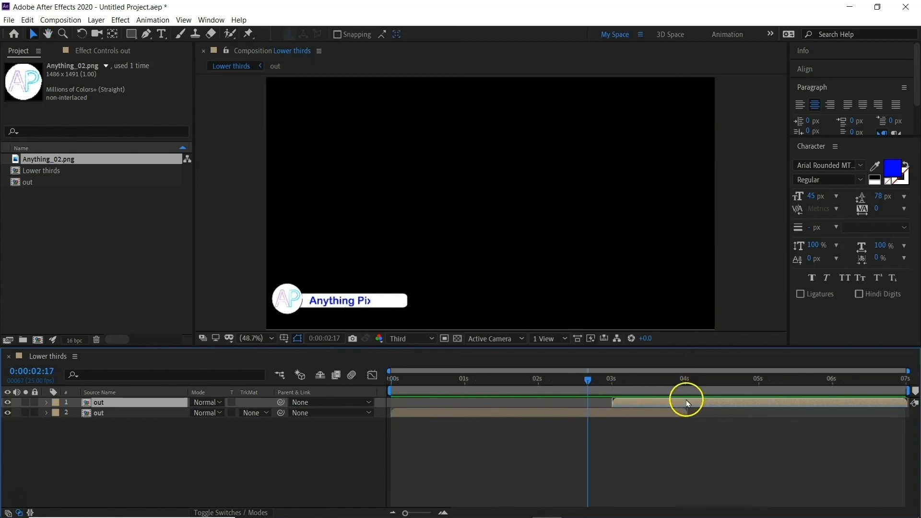
click(612, 412)
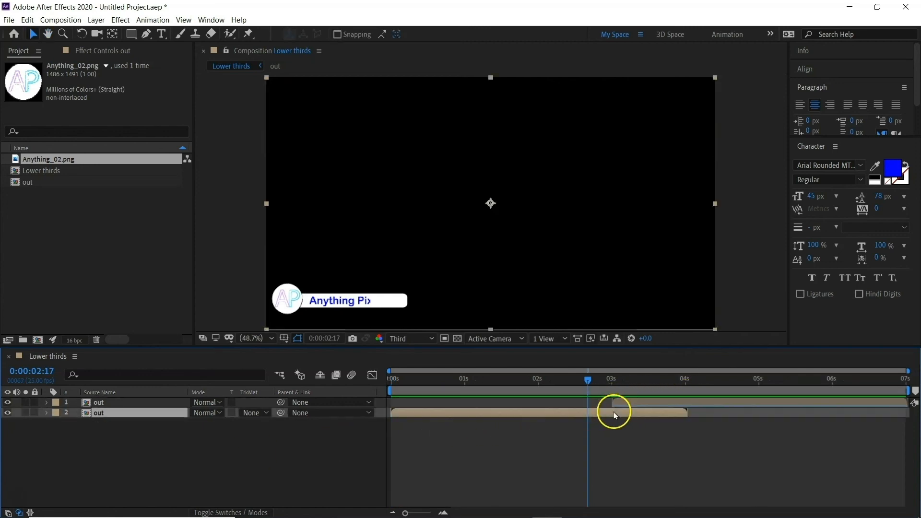